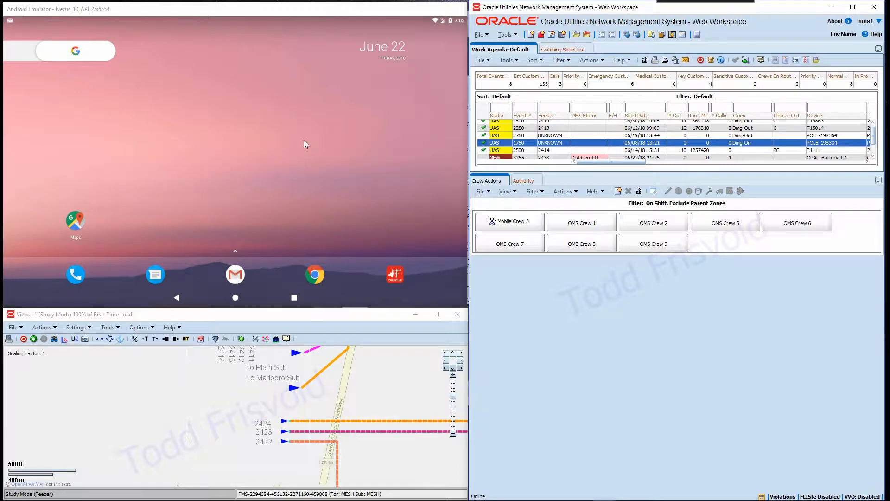
- Open the switching sheet list and open planned switching sheet 1005 for device F1493
click(577, 34)
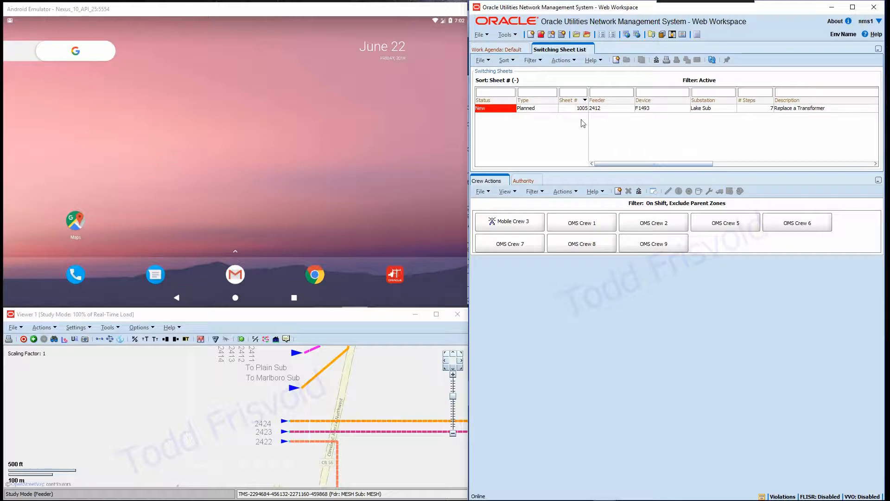
click(504, 110)
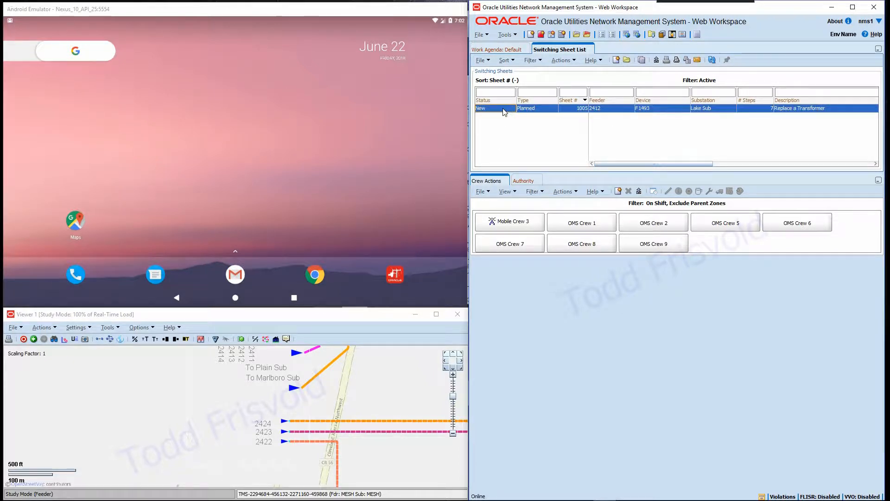
double_click(504, 110)
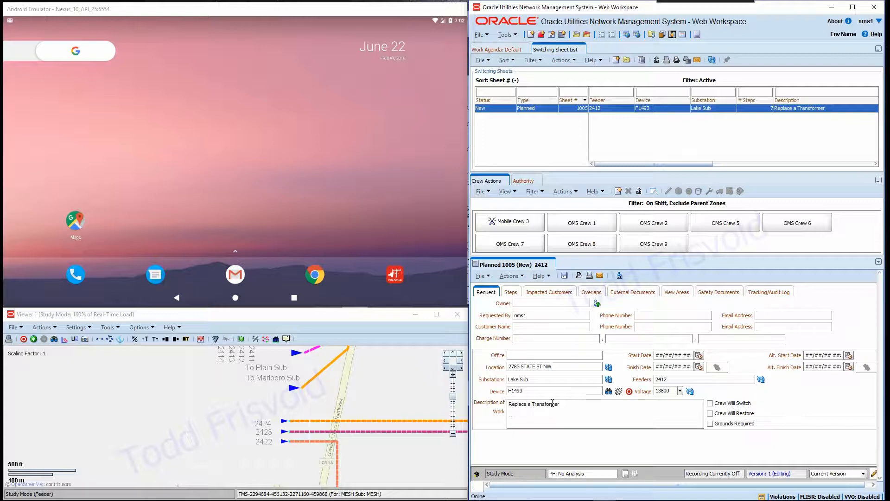
- Review the sheet's switching steps, toggling the events and crews panel on and off
click(515, 292)
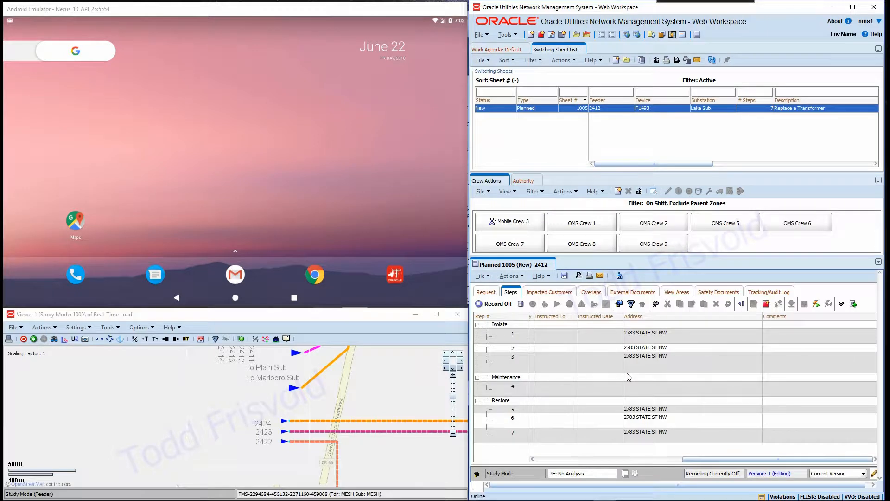
click(842, 304)
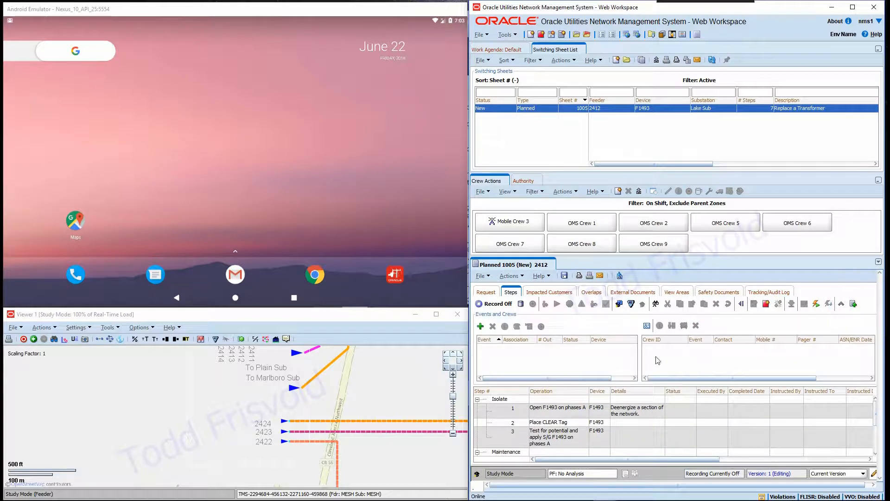
click(841, 304)
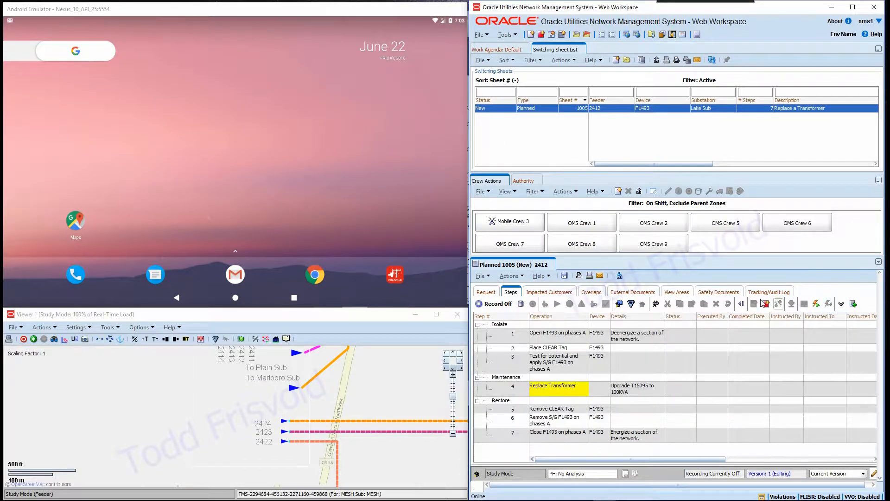
- Advance the switching sheet's state through Requested, Prepared, Checked and Scheduled to Issued
click(762, 292)
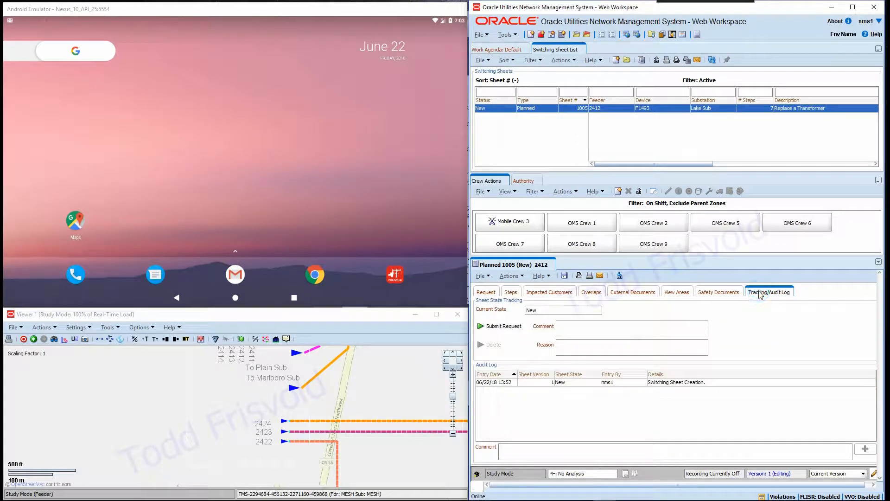
click(486, 330)
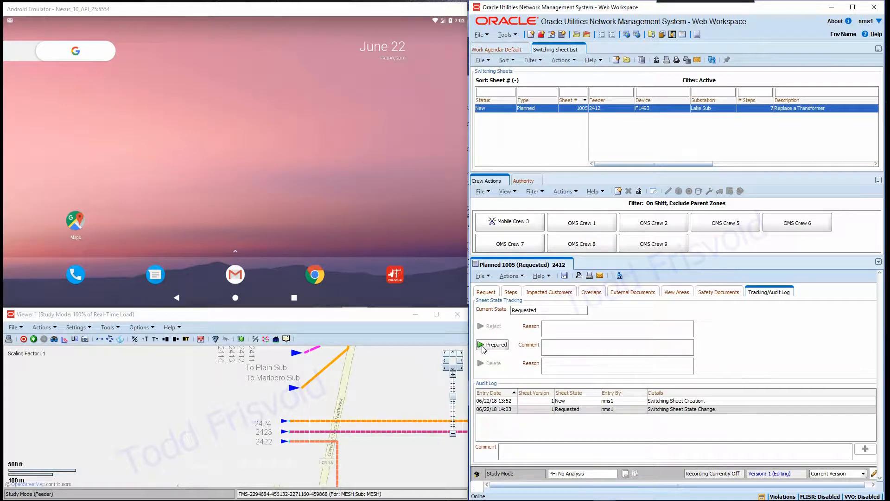
click(485, 346)
click(491, 330)
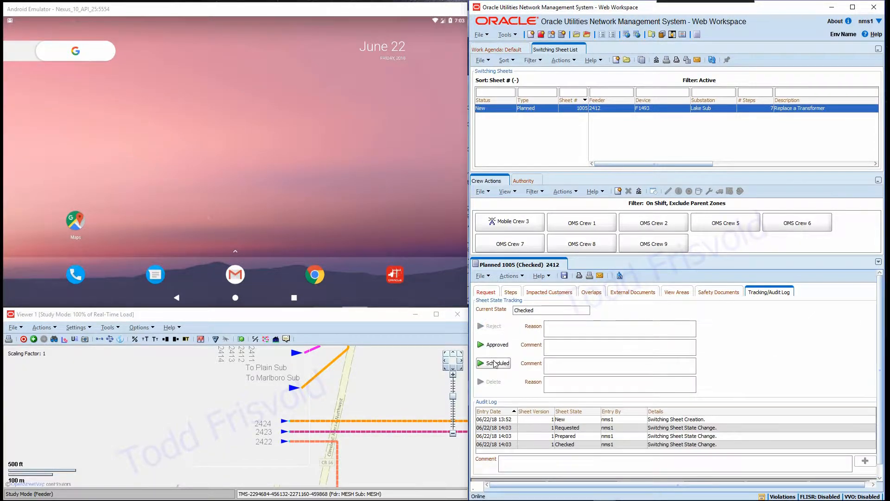
click(483, 363)
click(482, 345)
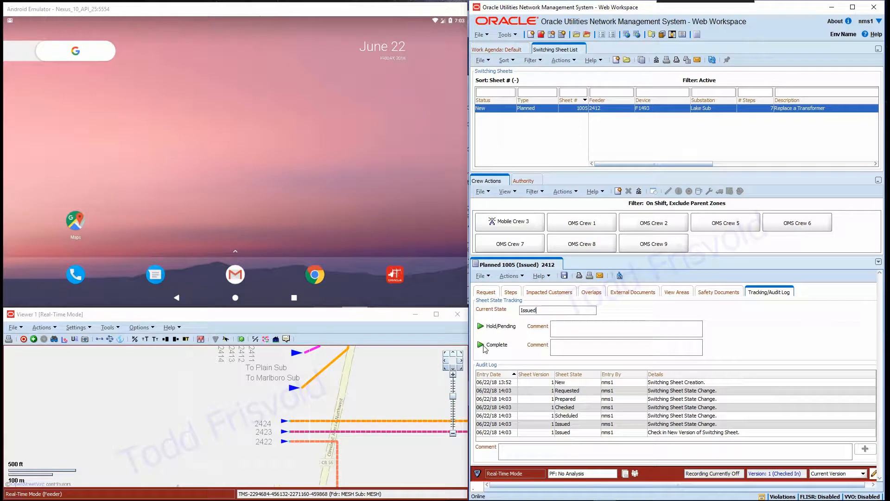
- Select step 1 of the sheet and focus the viewer map on its device F1493
click(511, 292)
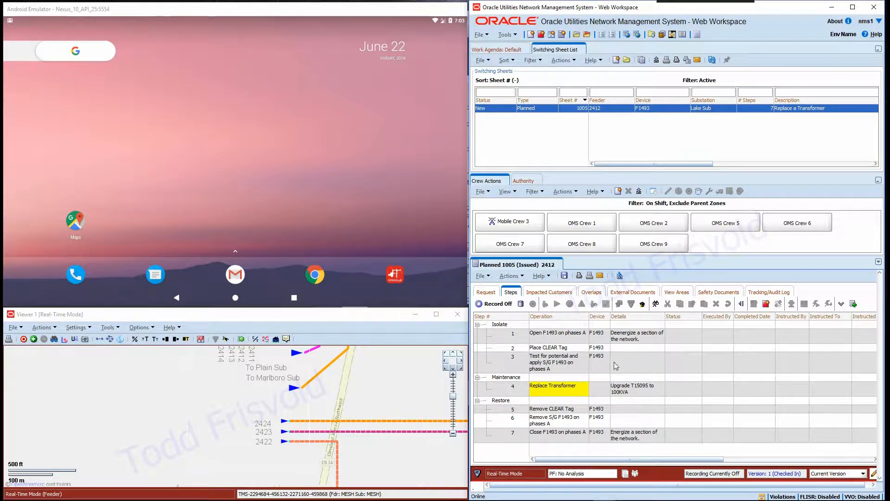
click(555, 340)
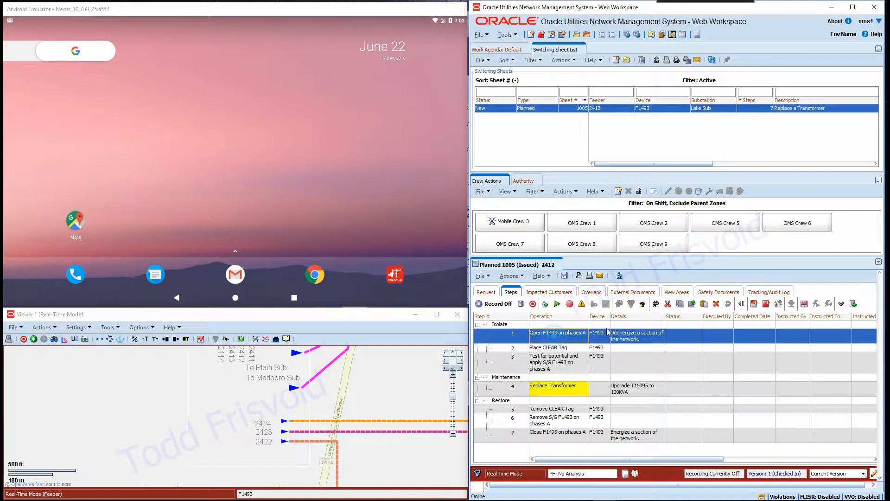
click(533, 304)
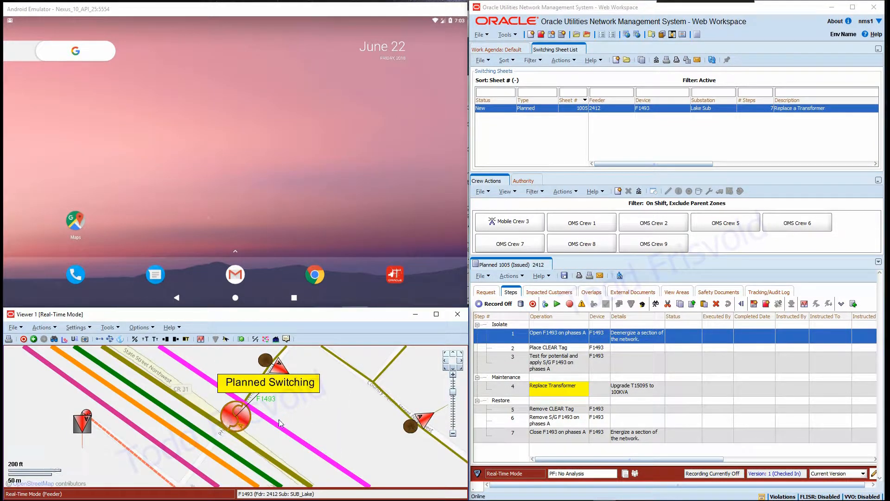
scroll(276, 424, down, 3)
drag(286, 374, 255, 397)
scroll(255, 397, up, 1)
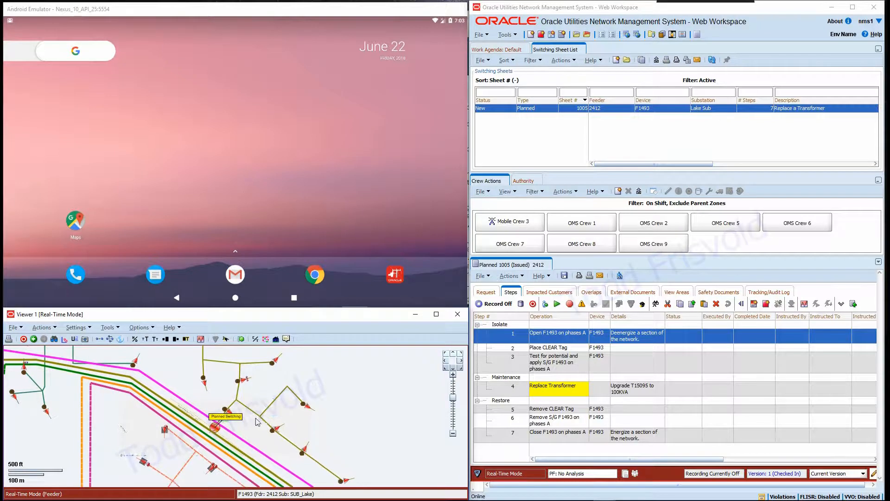
scroll(260, 415, up, 1)
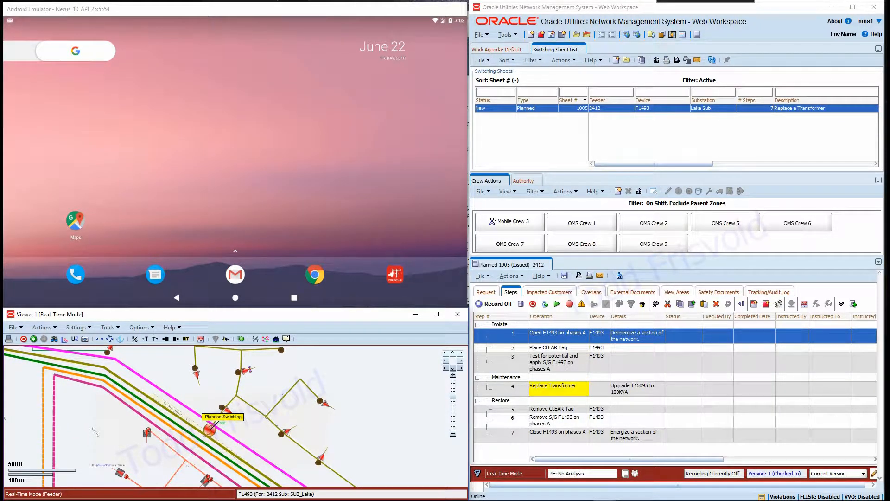
- Bring up the reply email and replace the subject's XXXX placeholder with switching sheet number 1005
drag(0, 41, 449, 49)
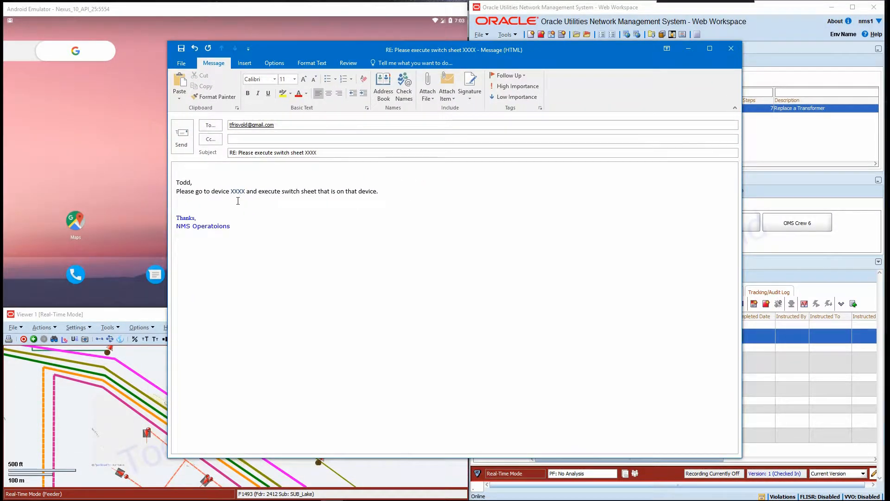
double_click(310, 153)
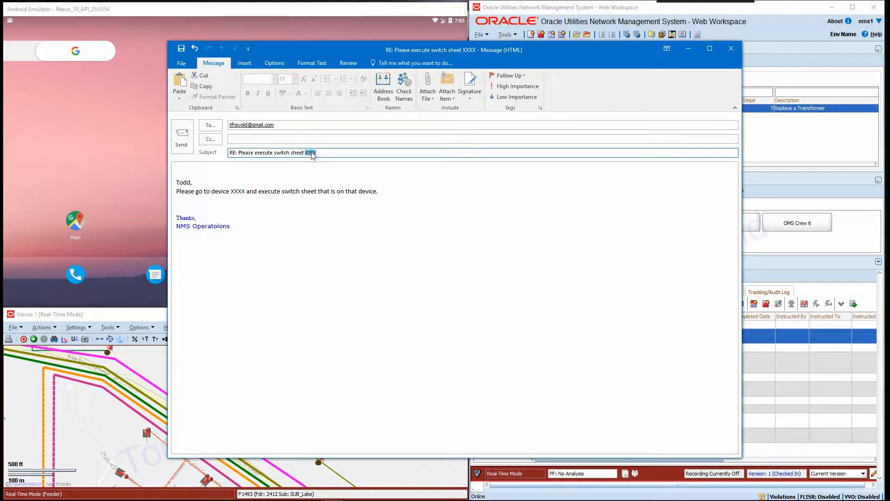
text(1005)
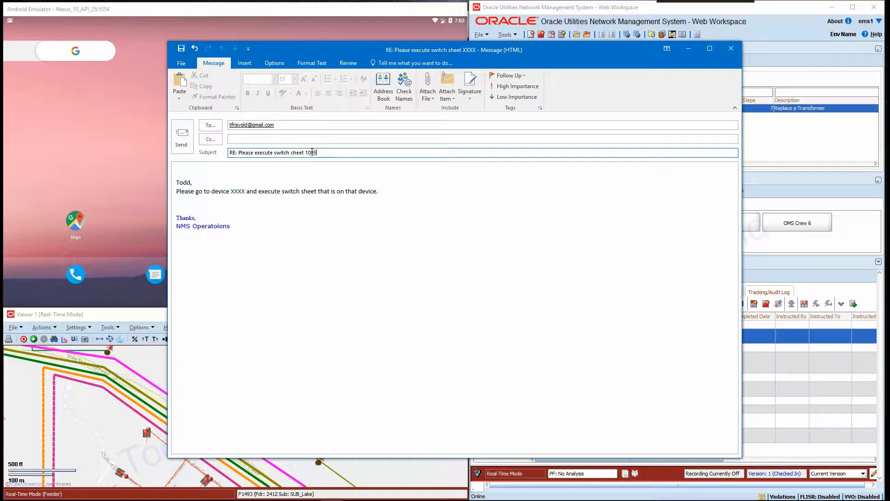
- Replace the body's XXXX device placeholder with F1493 and send the email
double_click(237, 191)
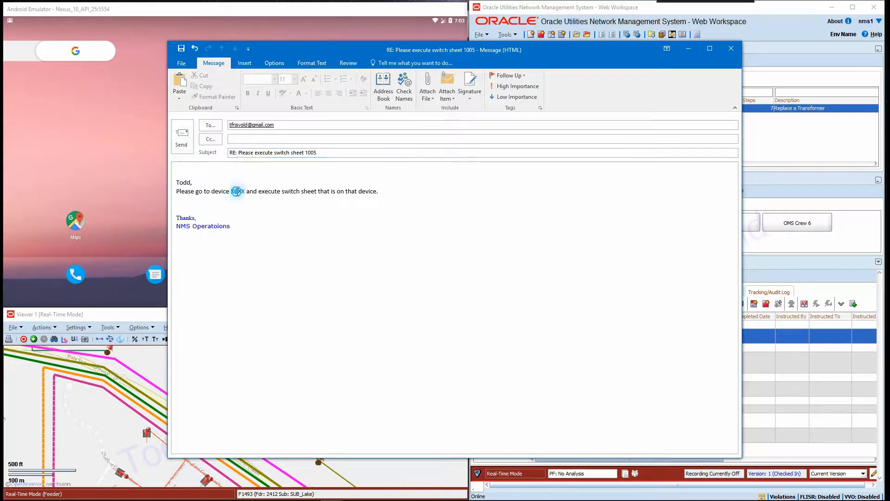
text(F)
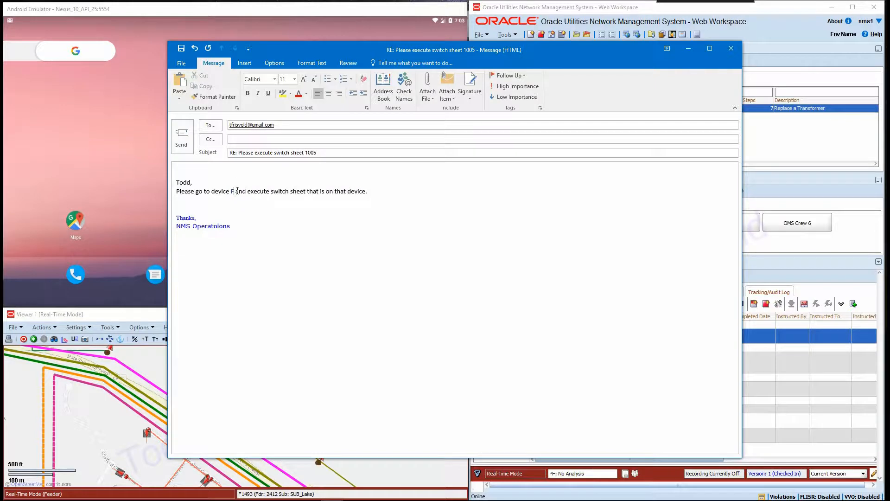
text(1493)
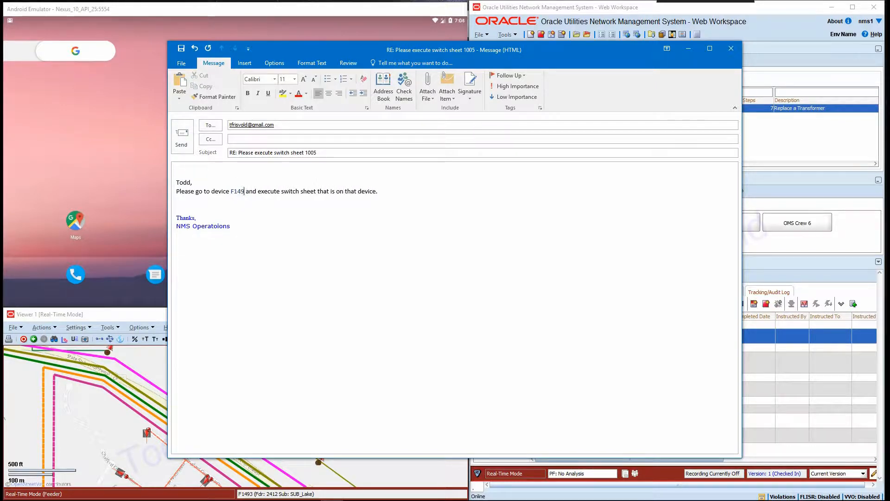
click(181, 138)
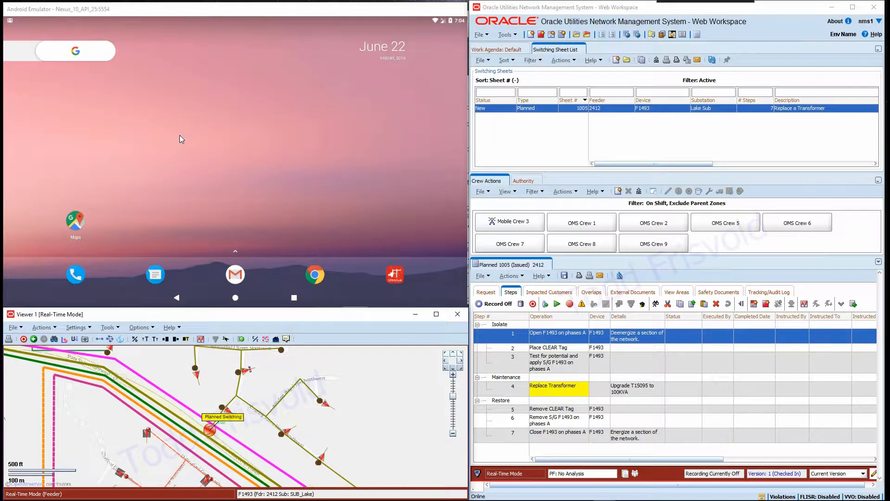
- Open Gmail on the Android emulator, refresh the inbox and open the switch sheet 1005 email
click(236, 275)
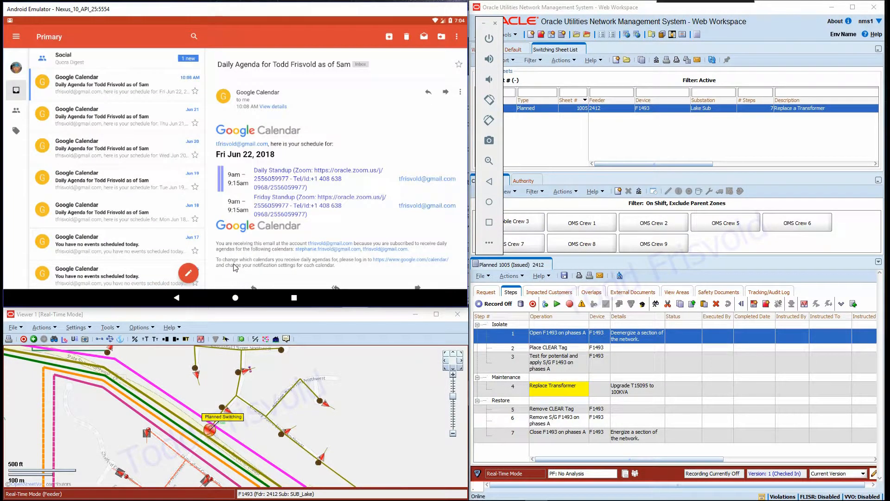
drag(115, 60, 103, 227)
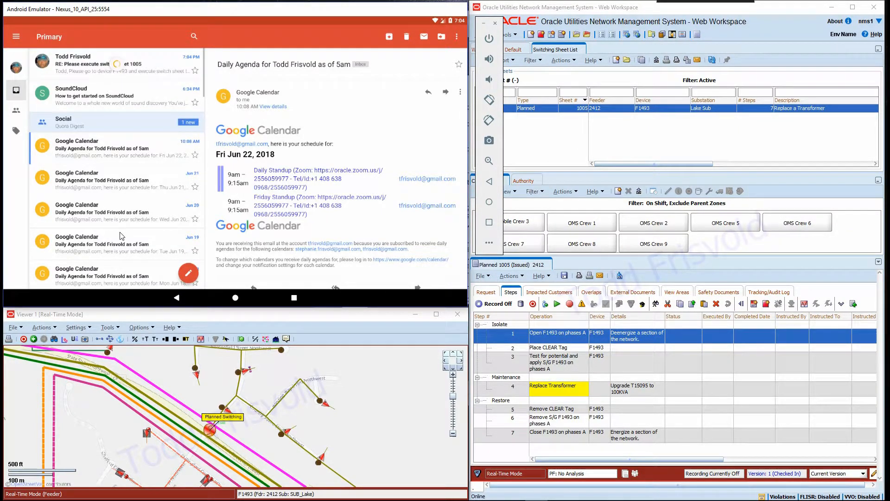
click(92, 64)
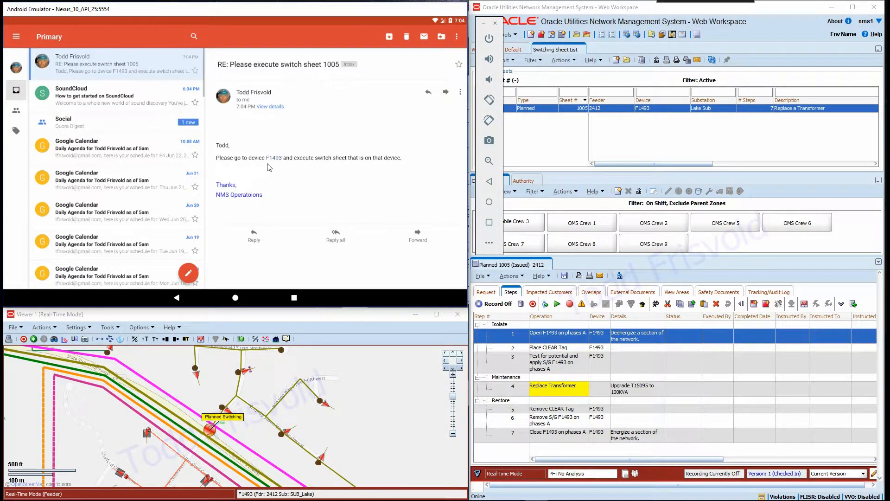
- Select and copy the device ID F1493 from the email body
click(276, 160)
click(278, 158)
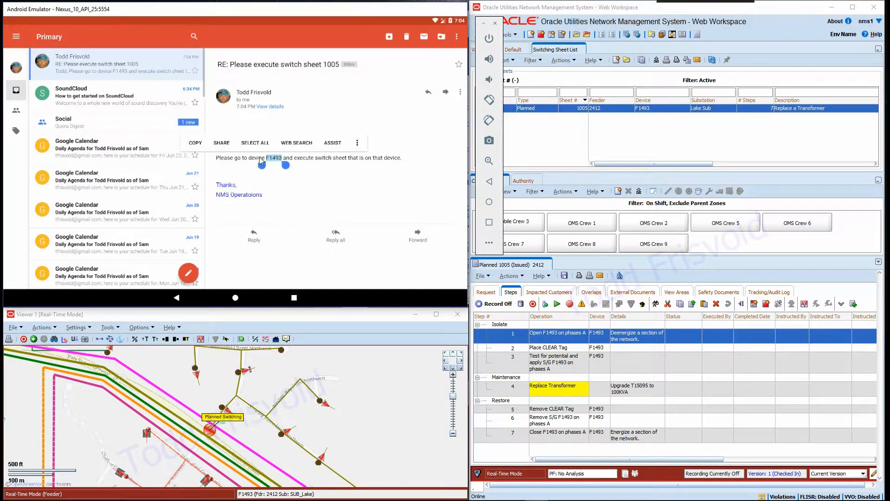
click(202, 145)
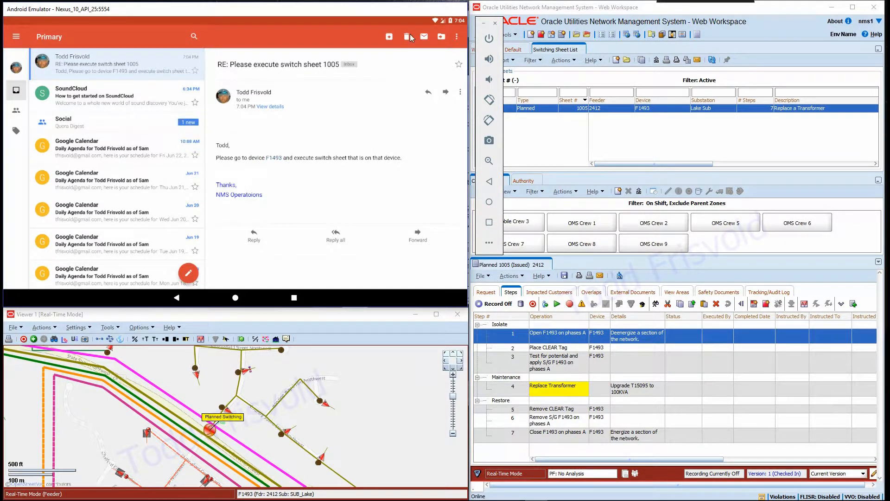
- Return to the home screen, launch the NMS Operations Mobile app and recheck the server
click(236, 298)
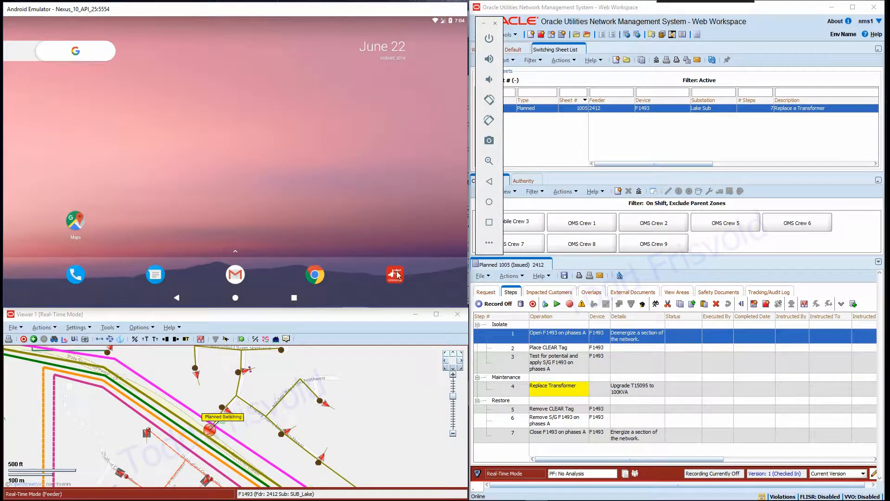
click(395, 275)
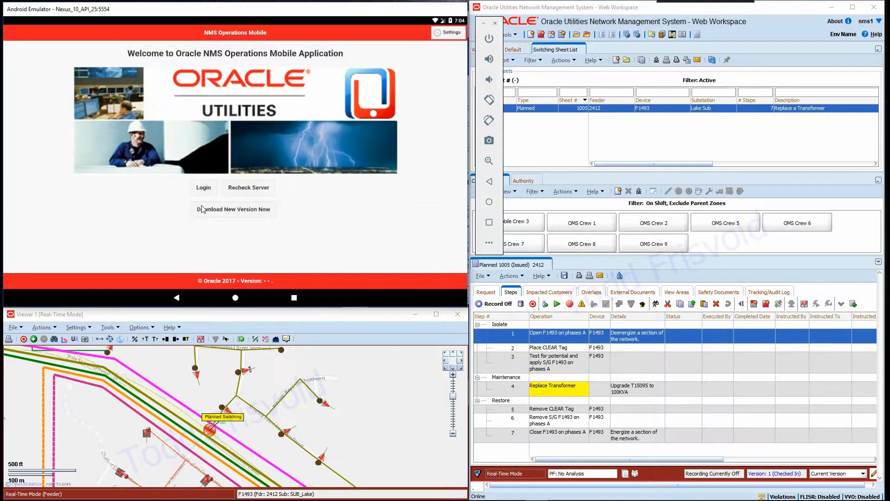
click(228, 191)
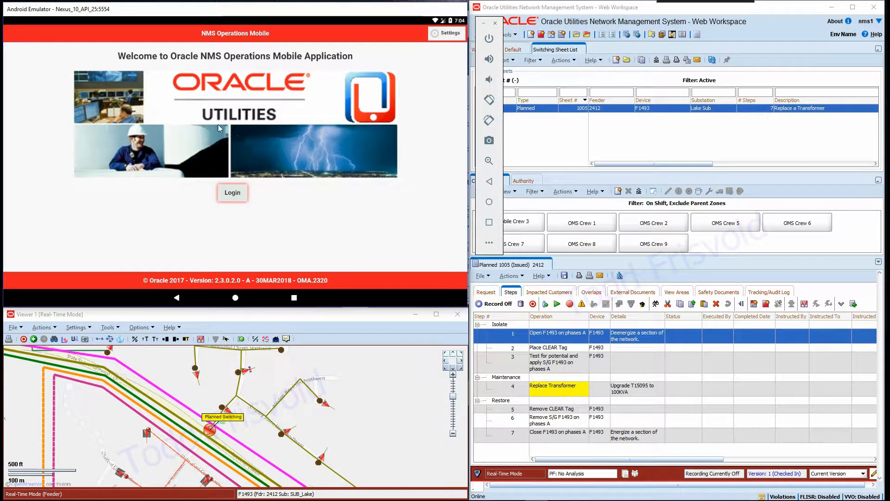
- Log in to the mobile app with the crew username and account password
click(125, 99)
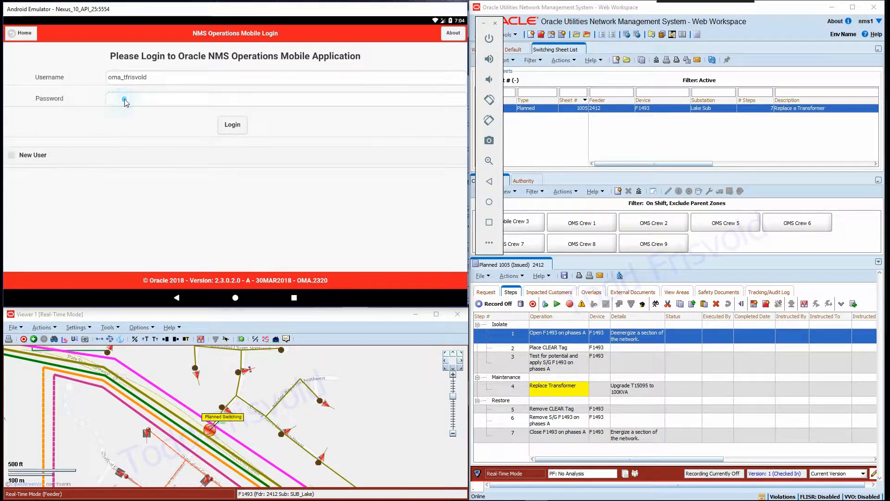
text(•r)
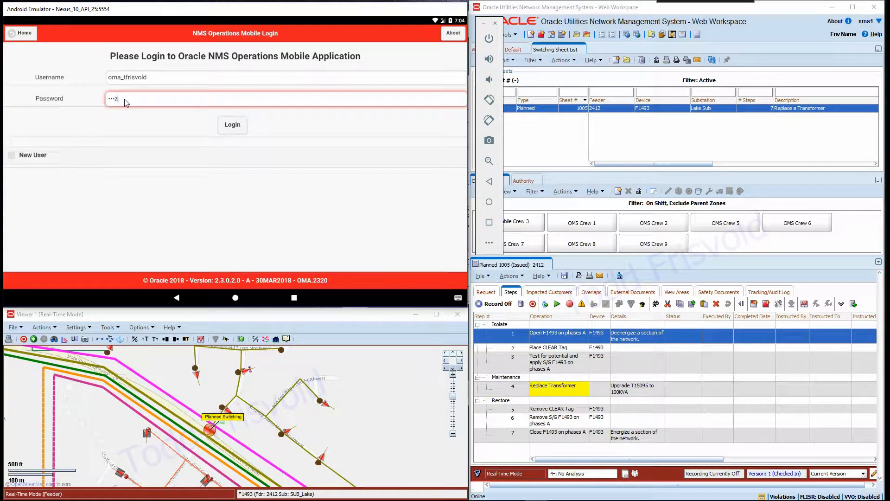
click(238, 124)
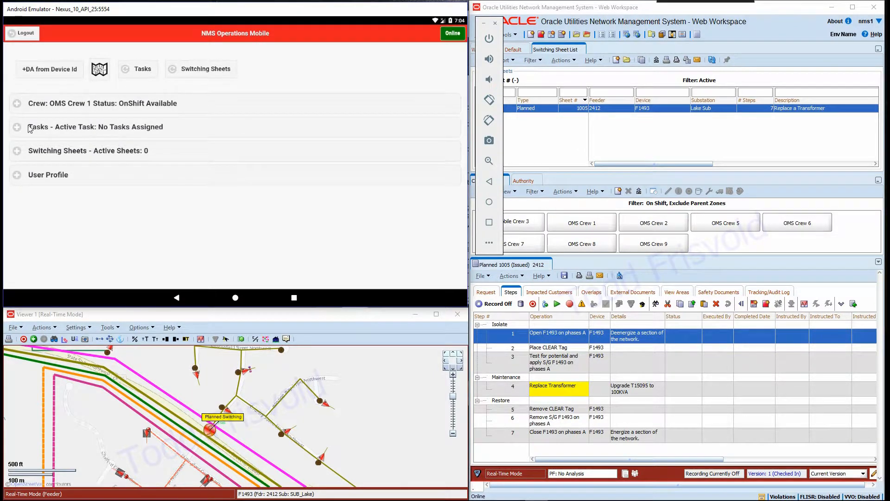
- Expand the Tasks and Switching Sheets sections of the mobile app's home screen
click(20, 127)
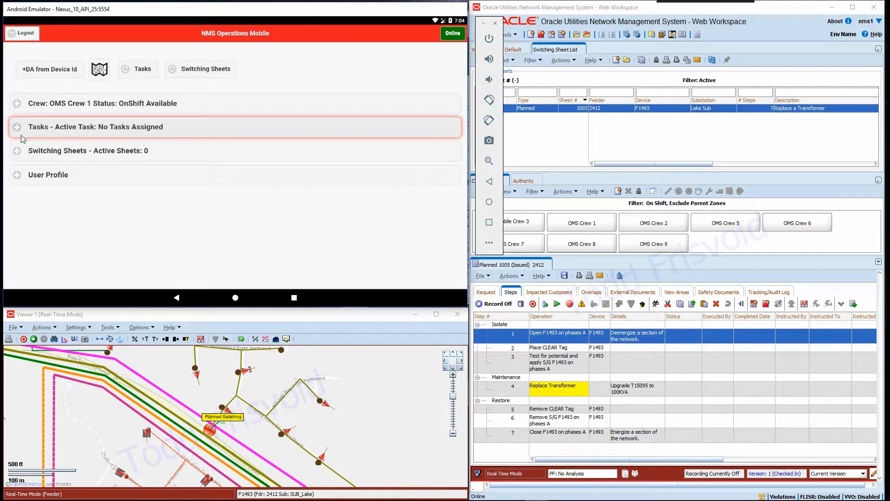
click(19, 151)
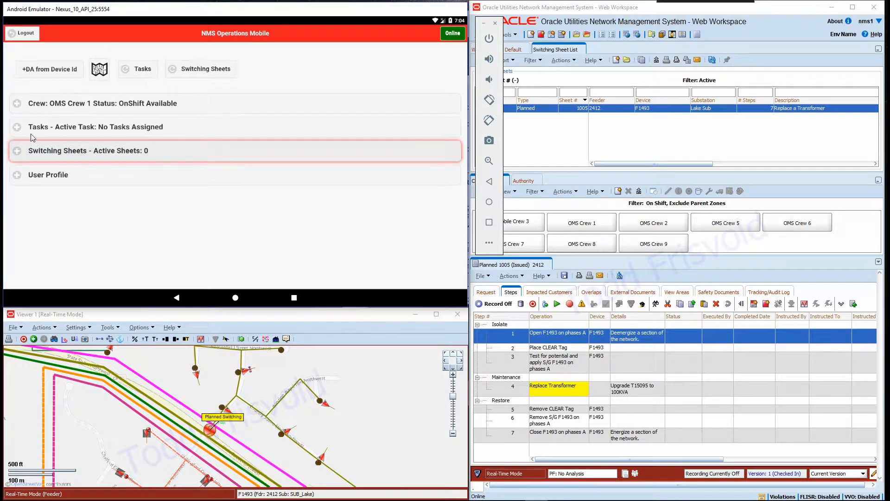
- Open the mobile map and search it for device ID F1493
click(100, 67)
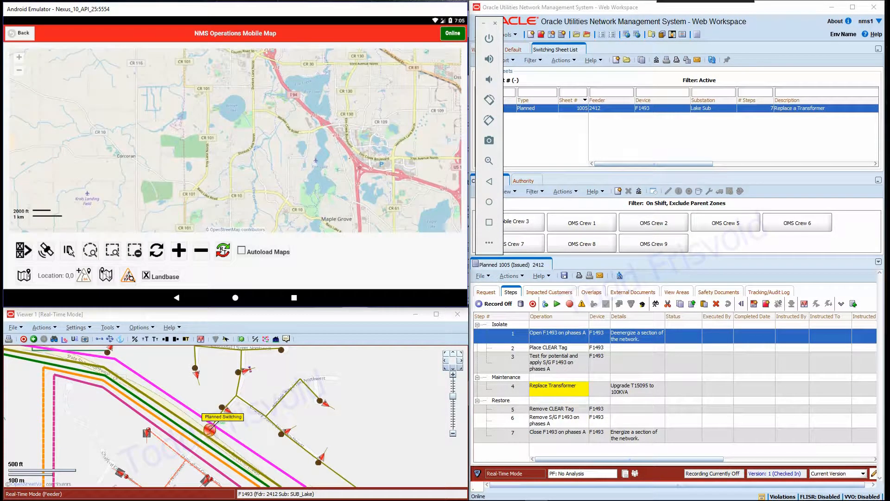
click(69, 251)
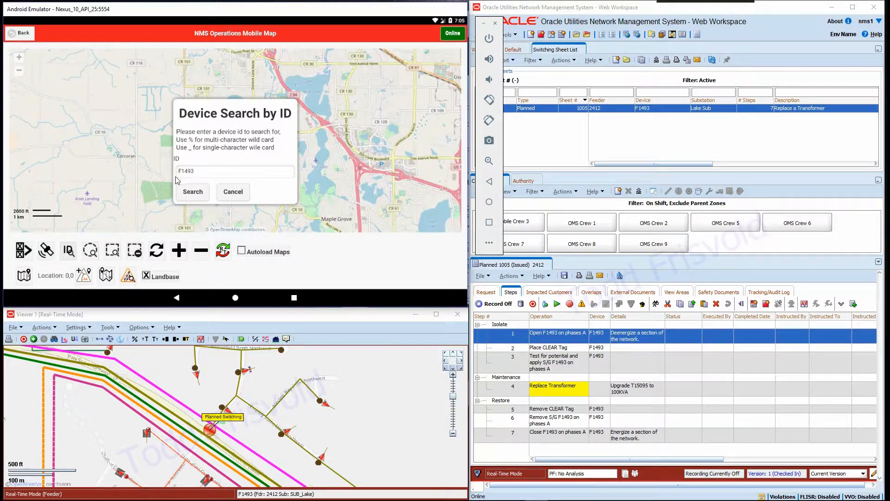
click(193, 192)
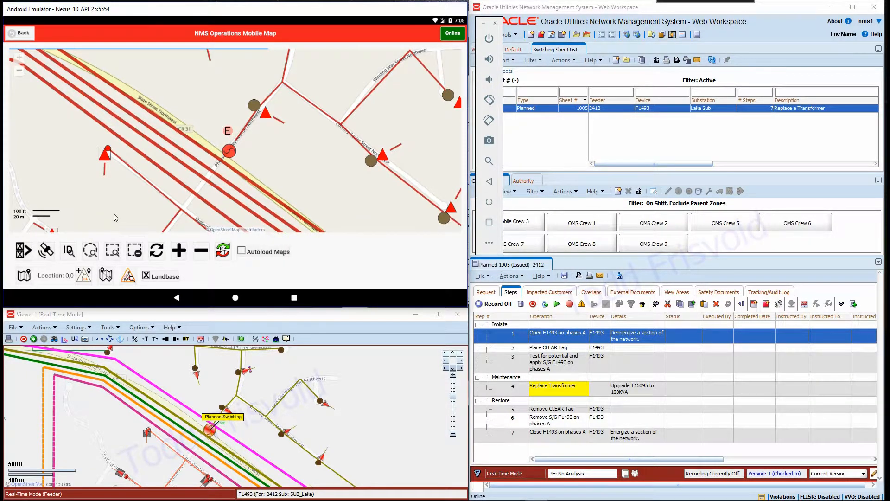
- Select device F1493 on the mobile map and assign the crew to its switching event 3258
click(91, 251)
click(227, 133)
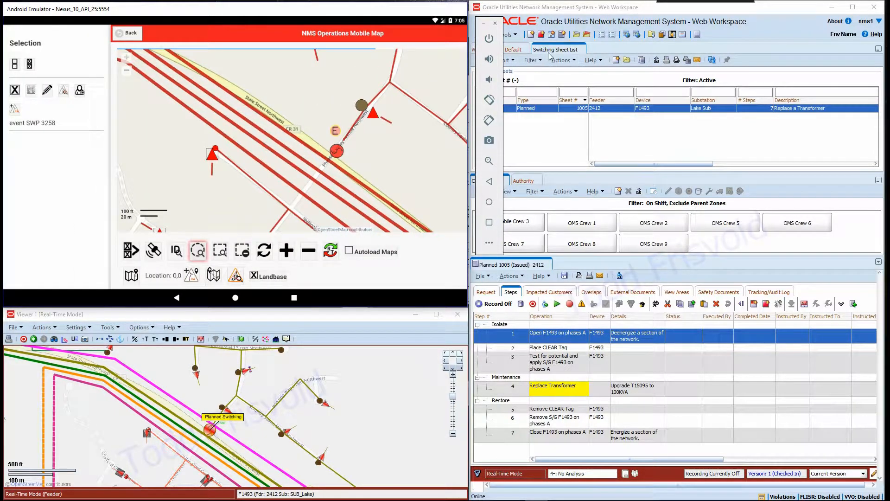
click(516, 51)
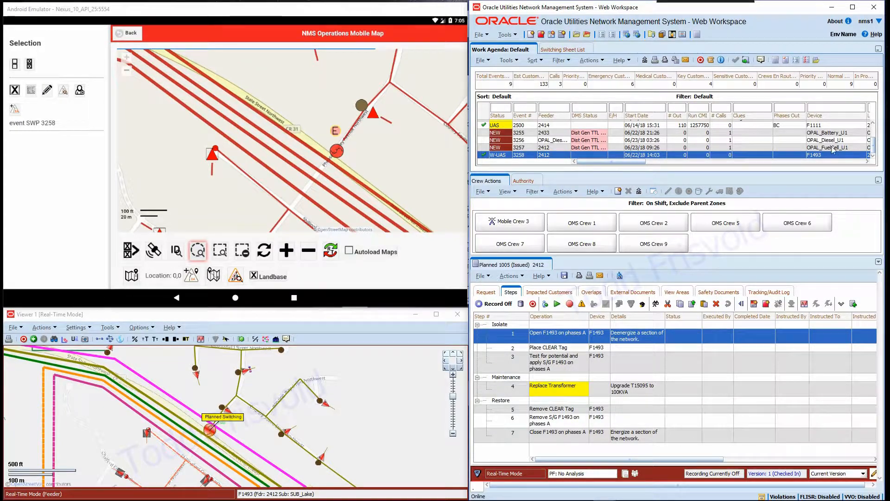
click(79, 90)
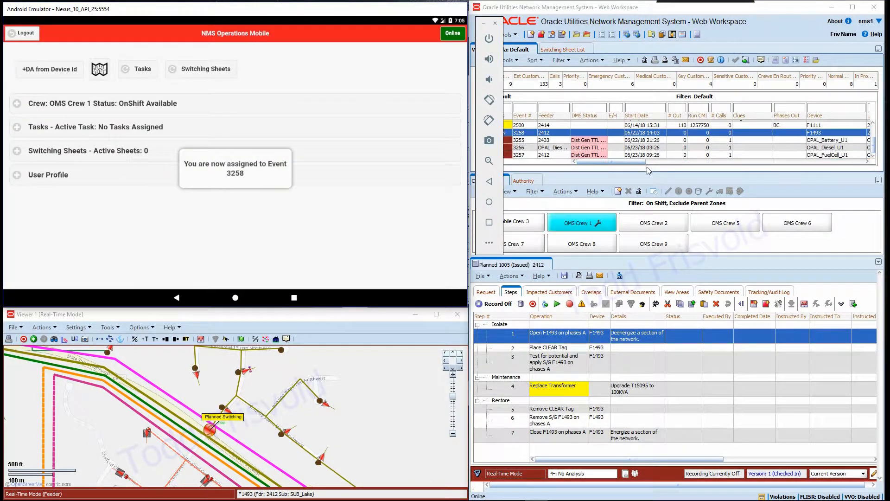
click(657, 174)
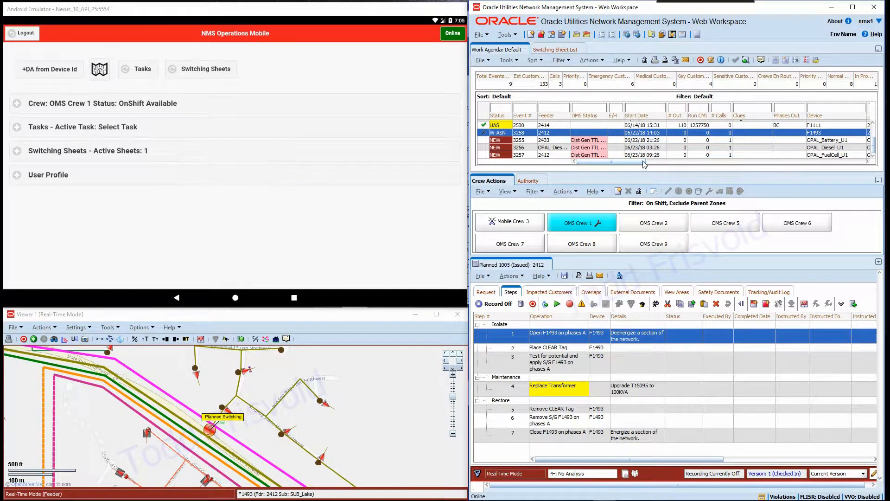
drag(637, 162, 670, 164)
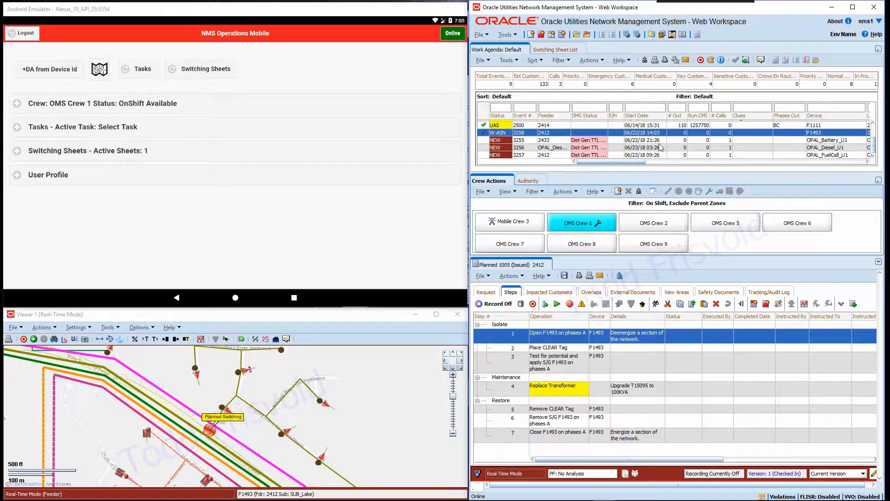
- Expand the mobile Tasks and Switching Sheets sections and review the steps of switching sheet 1005
click(8, 123)
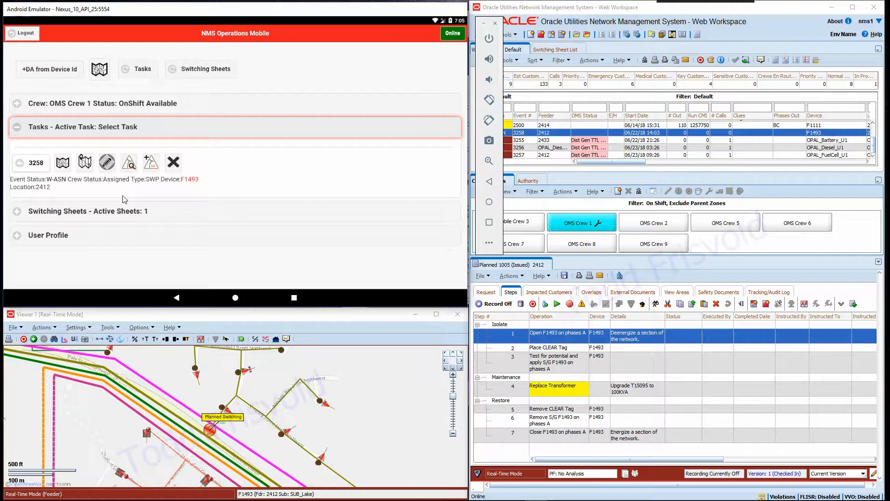
click(17, 213)
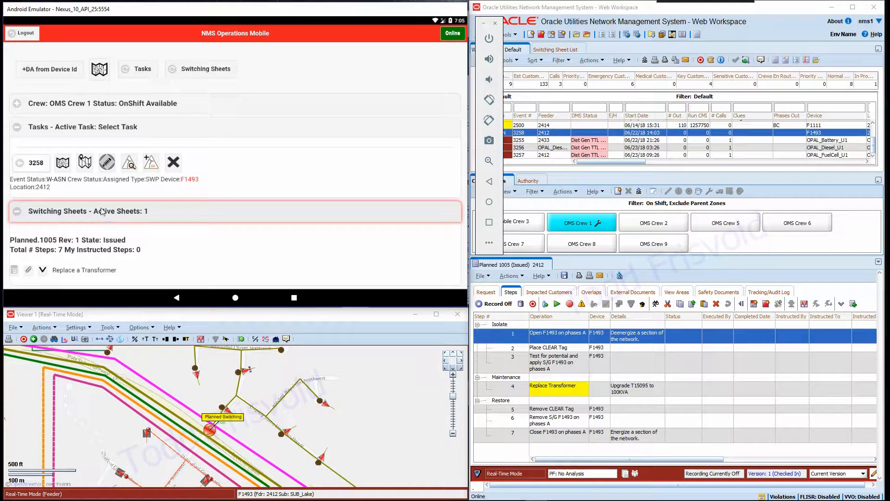
drag(184, 245, 215, 122)
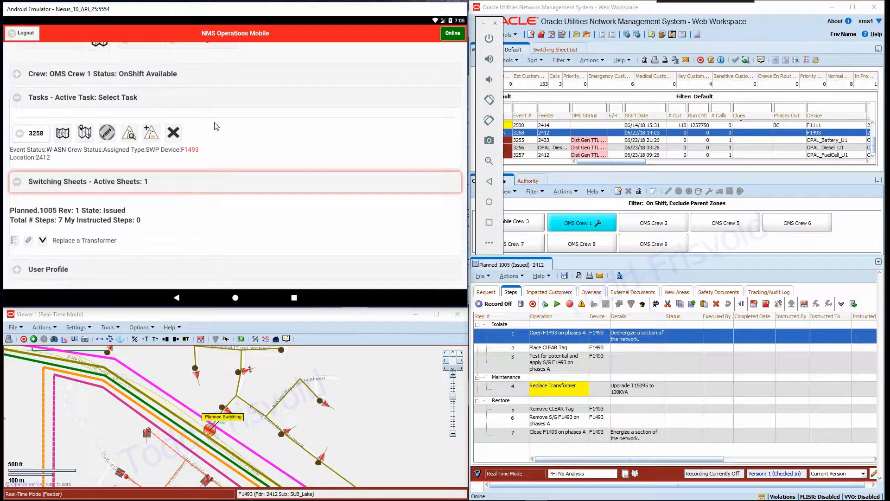
click(42, 243)
drag(198, 248, 257, 76)
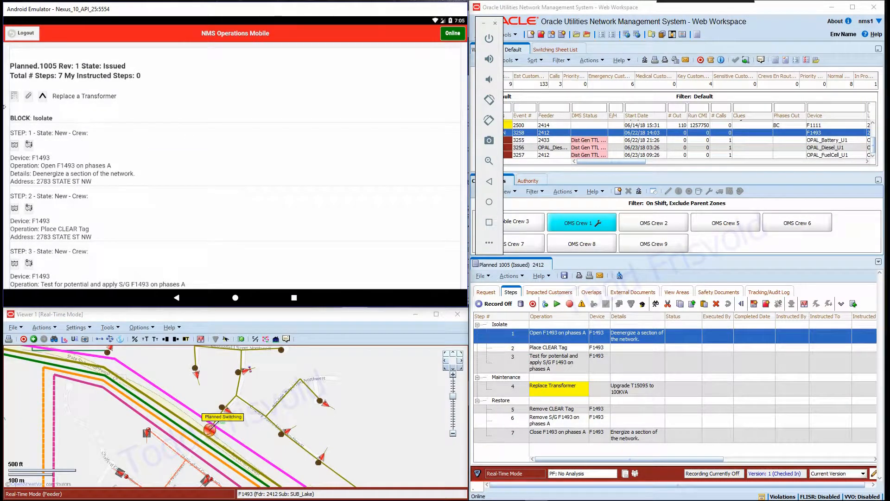
drag(193, 79, 193, 47)
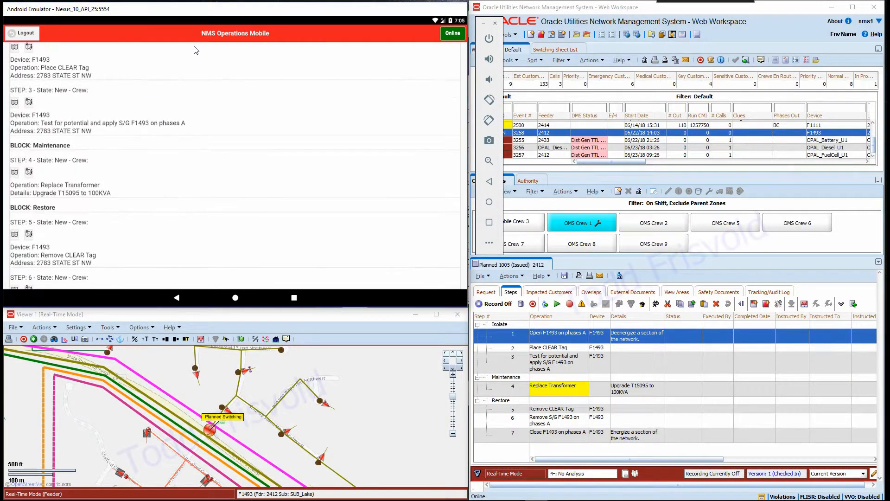
drag(179, 206, 172, 269)
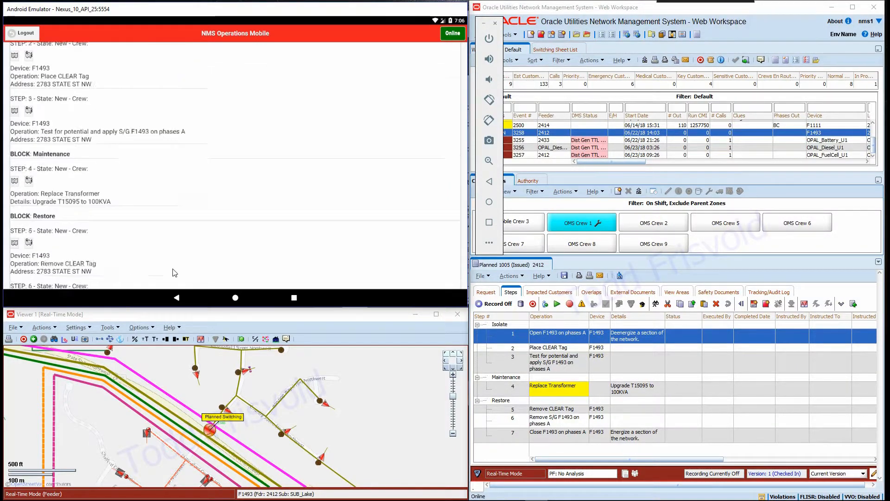
drag(230, 128, 236, 208)
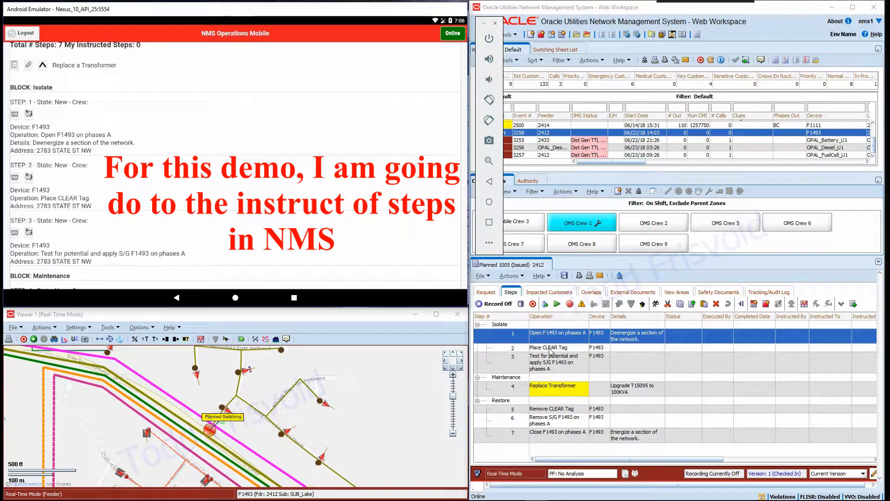
- Instruct Isolate steps 1 to 3 of sheet 1005 to OMS Crew 1 and save the sheet
shift+click(561, 369)
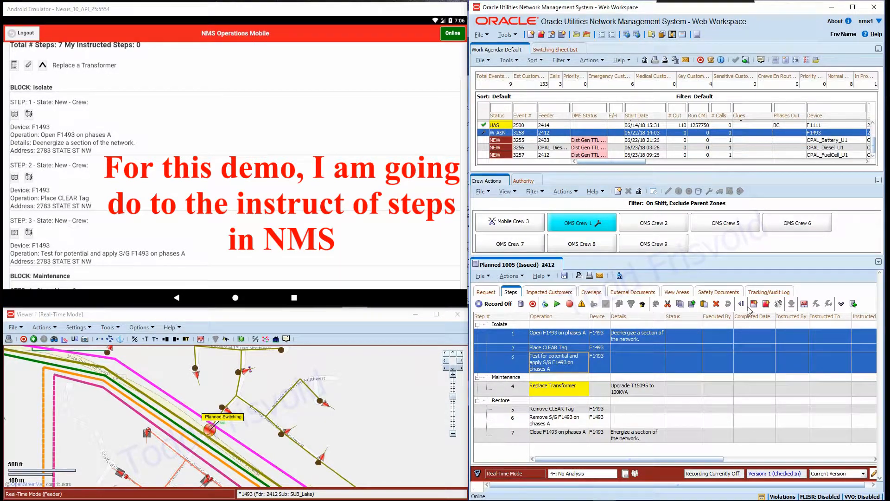
click(545, 304)
click(535, 325)
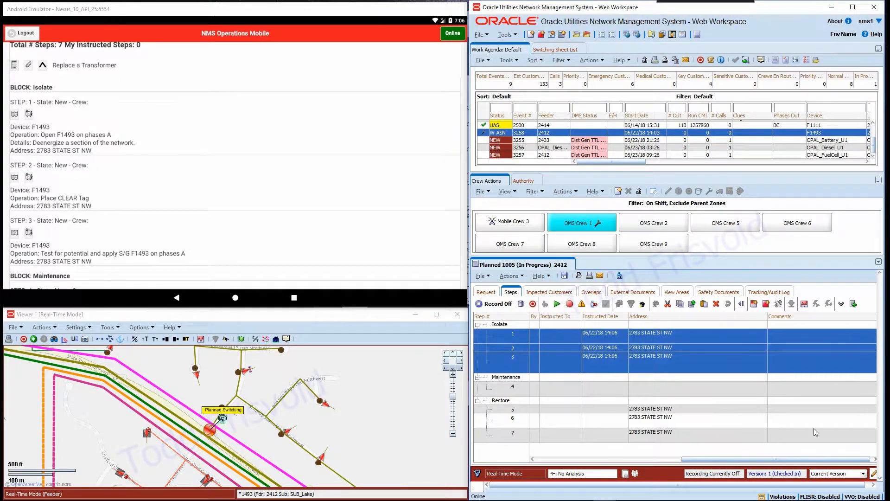
click(841, 304)
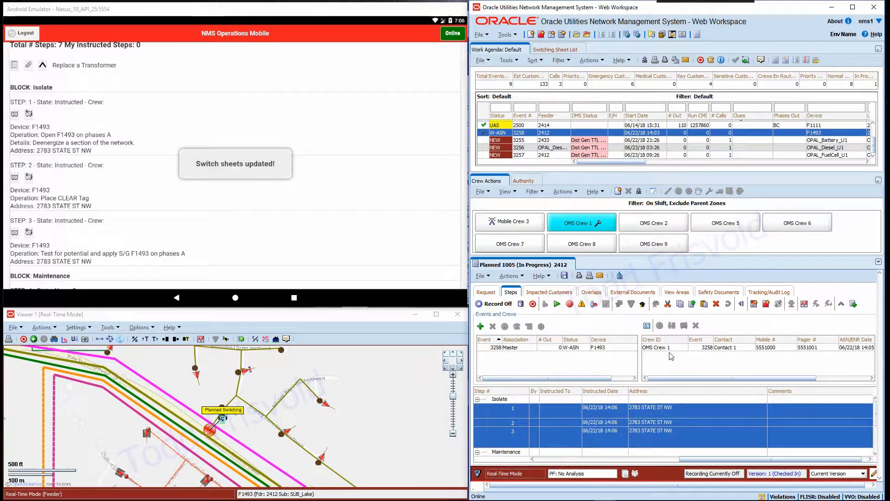
click(704, 347)
click(671, 326)
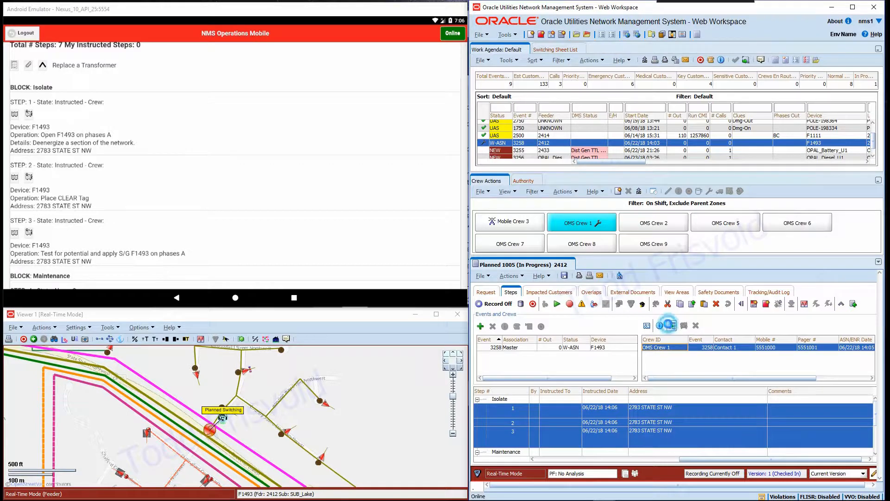
click(564, 276)
drag(691, 462, 545, 463)
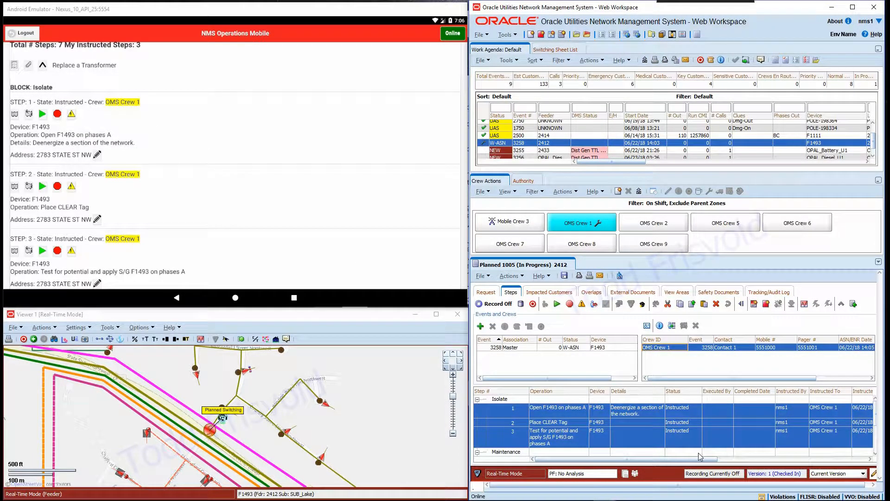
drag(699, 459, 702, 459)
- Complete Isolate steps 1, 2 and 3 from the mobile app, saving each step's completion information
click(43, 114)
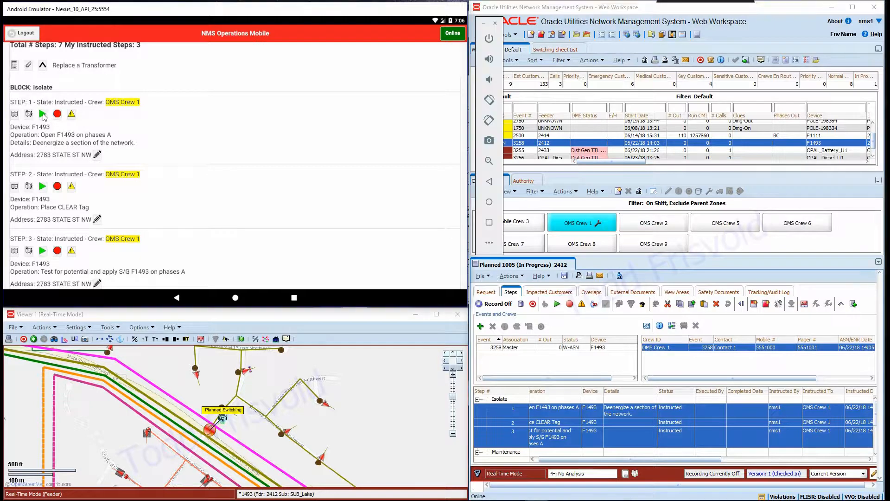
click(155, 212)
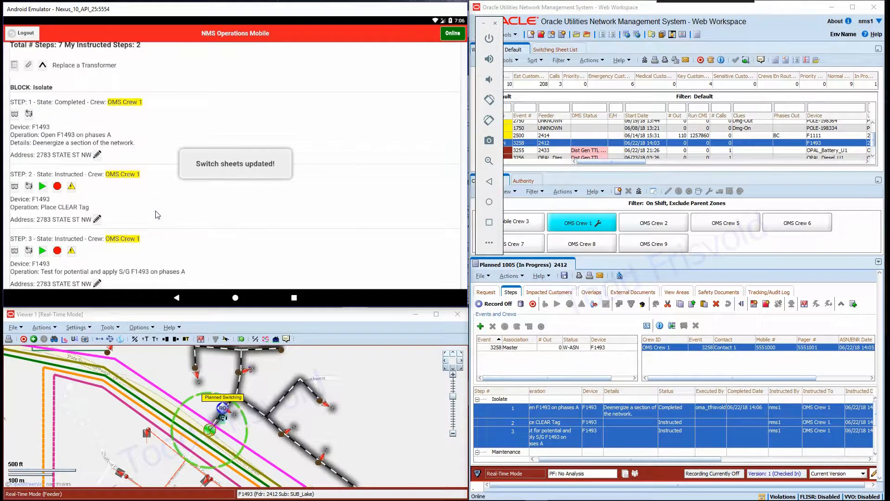
click(43, 186)
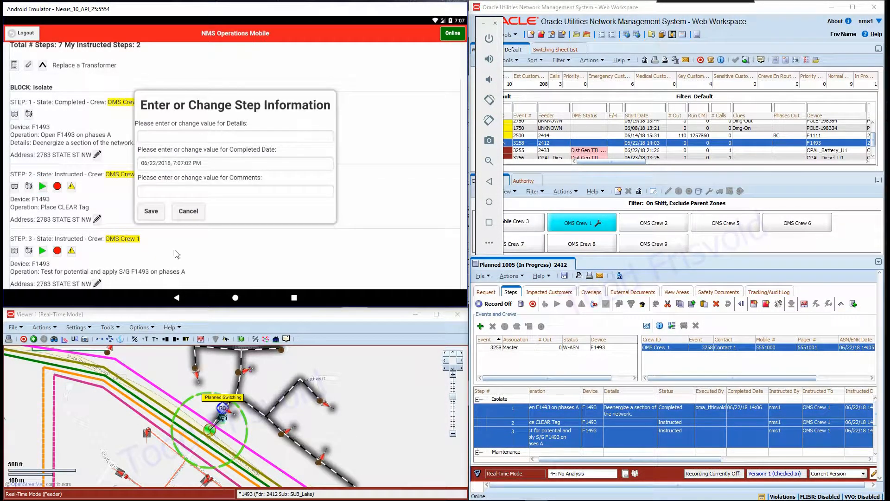
click(151, 212)
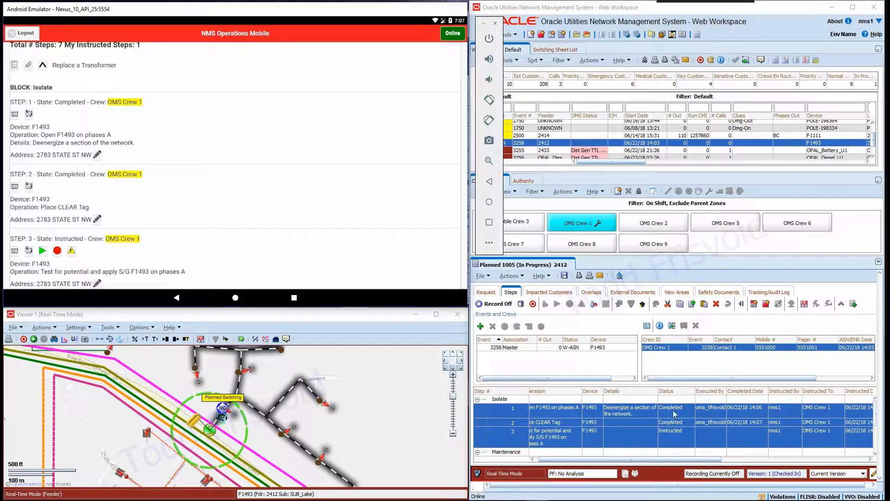
click(631, 436)
click(676, 422)
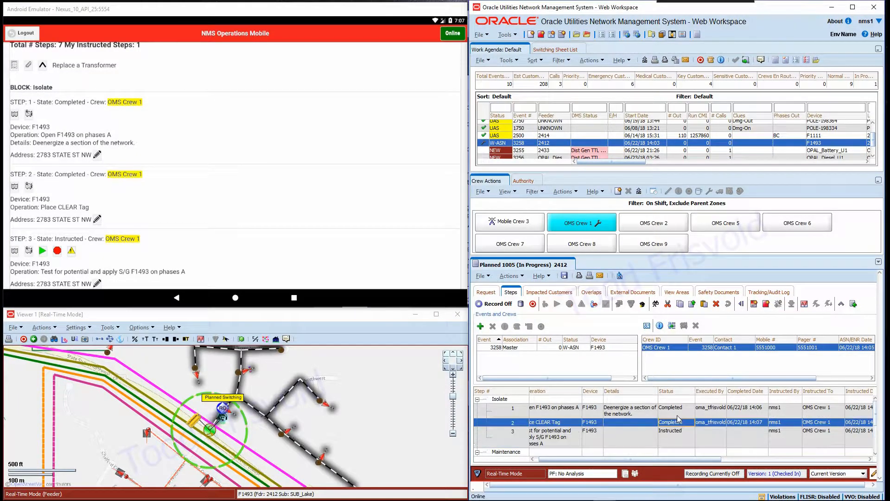
click(681, 409)
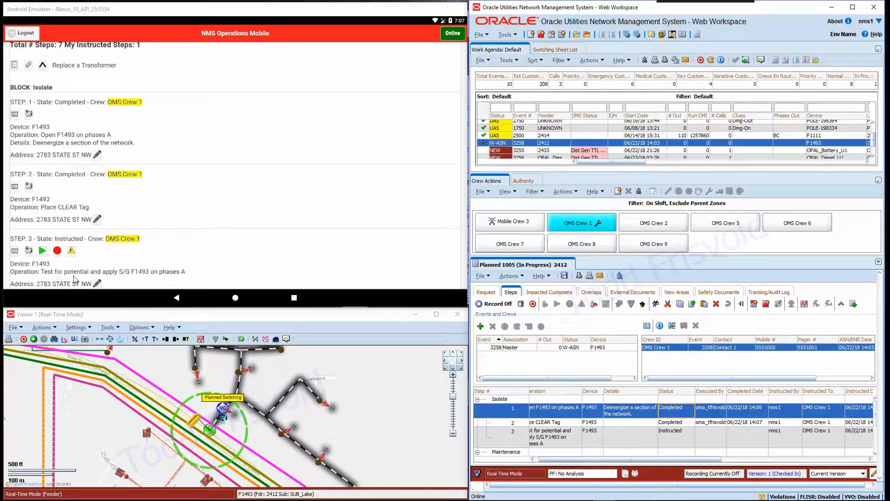
click(45, 251)
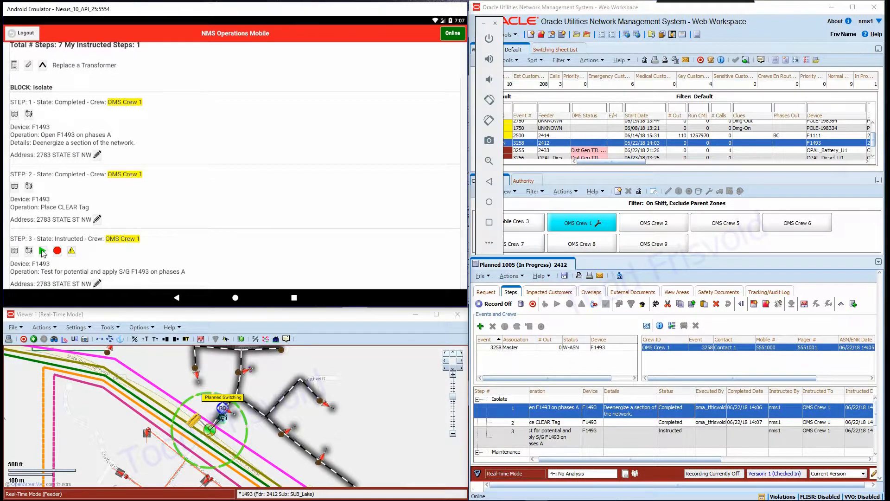
click(150, 212)
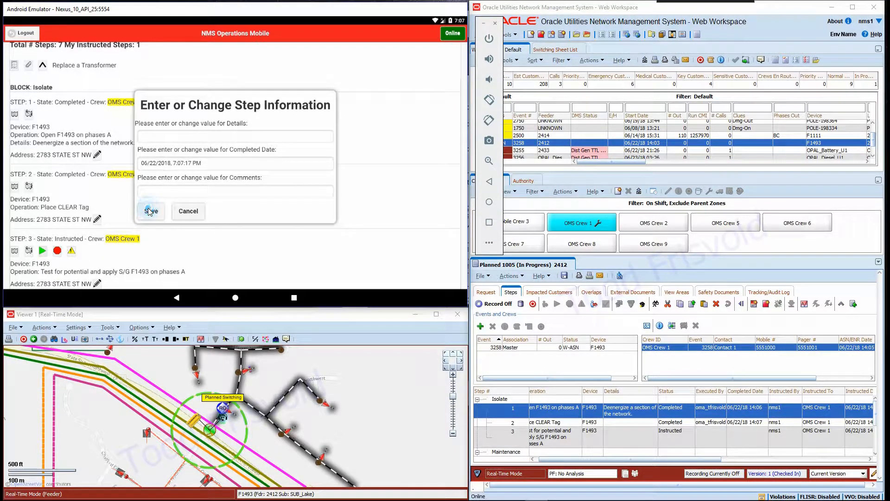
- Instruct Maintenance step 4, Replace Transformer, to OMS Crew 1
drag(263, 400, 243, 422)
click(446, 265)
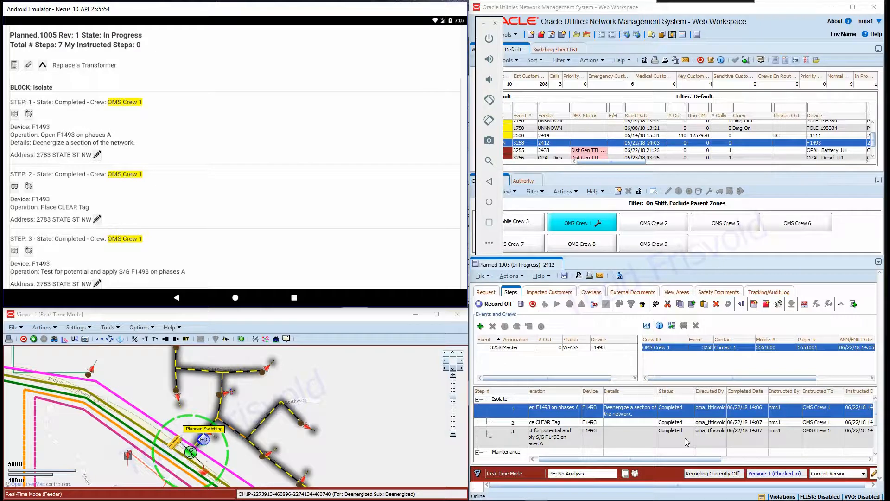
click(270, 228)
drag(276, 214, 273, 69)
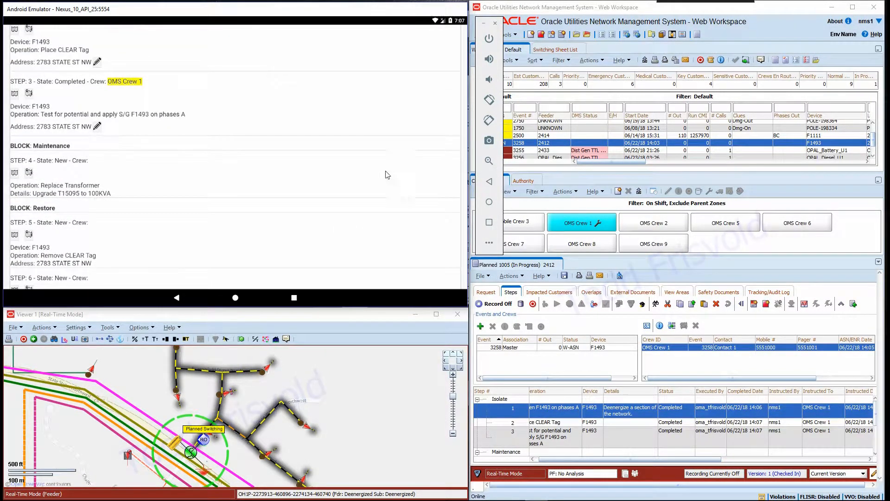
click(638, 422)
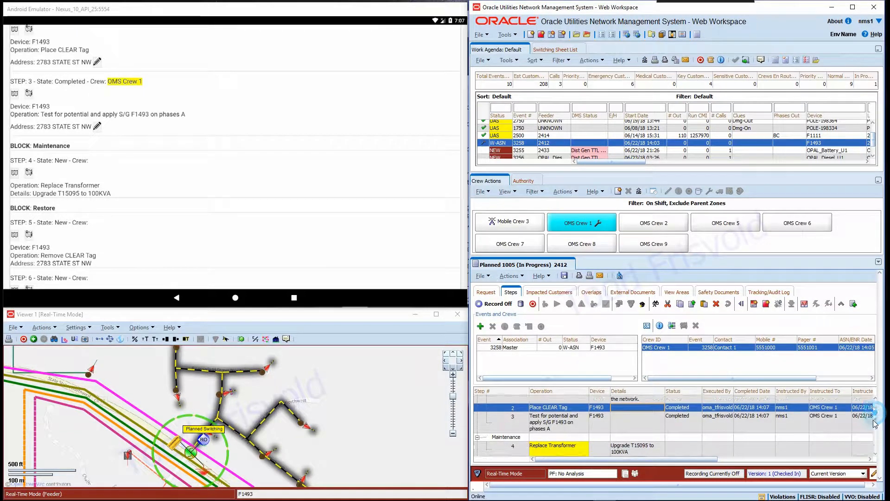
scroll(608, 445, down, 2)
click(555, 420)
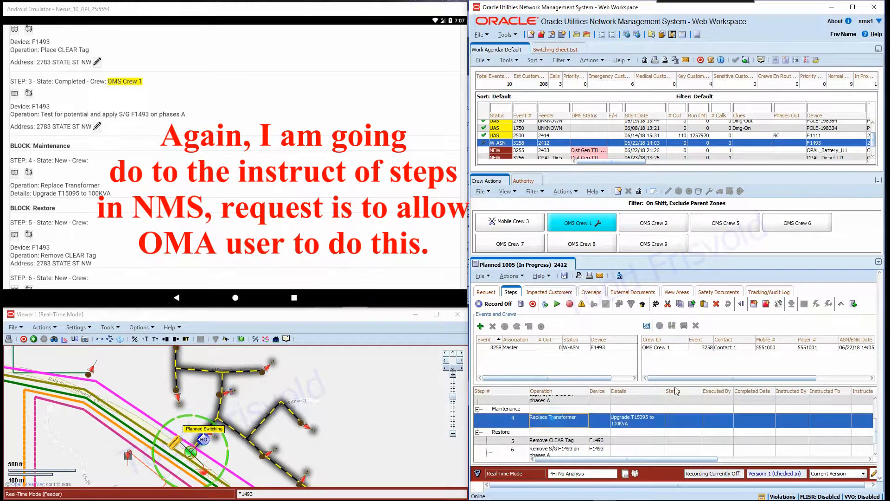
click(719, 348)
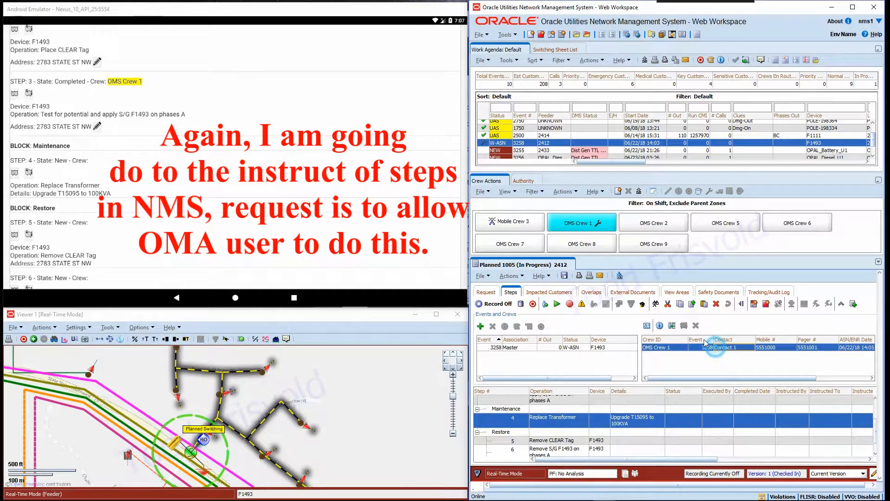
click(569, 304)
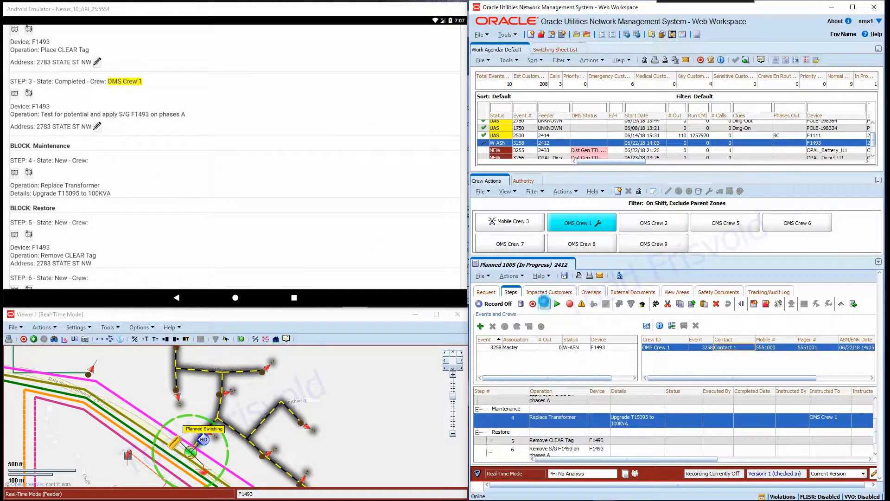
click(545, 304)
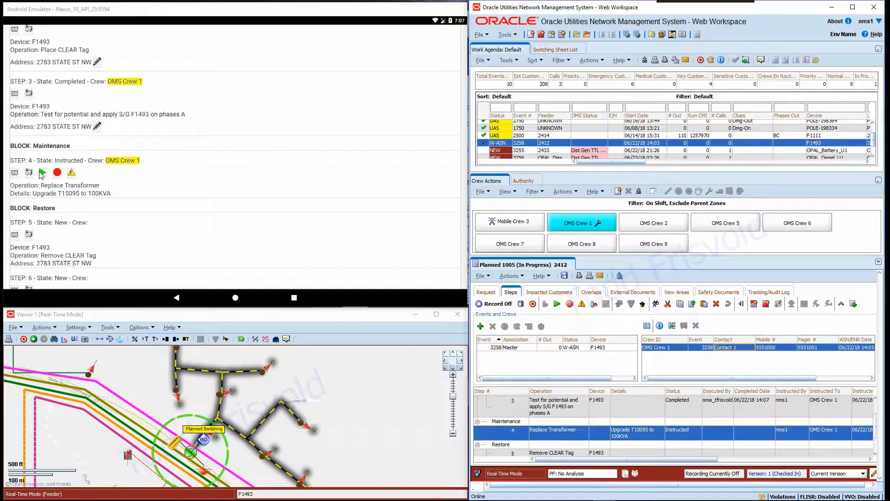
- Complete Maintenance step 4, Replace Transformer, from the mobile app and save its completion information
click(42, 173)
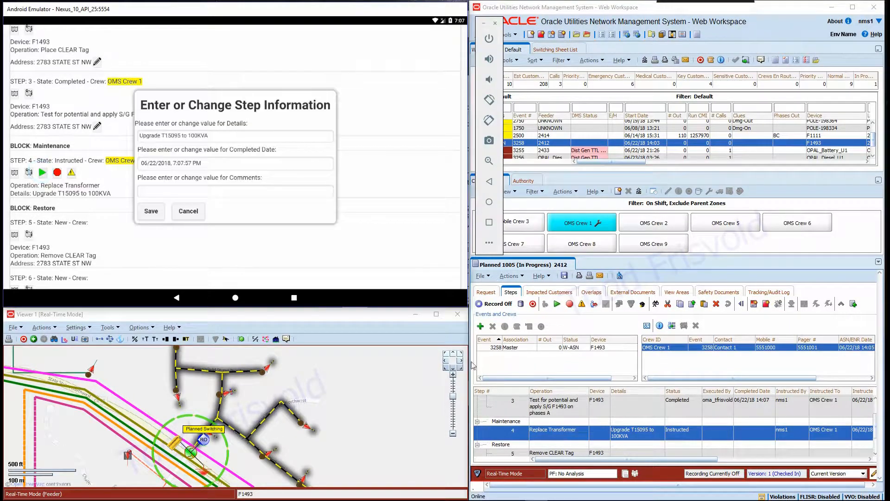
click(151, 212)
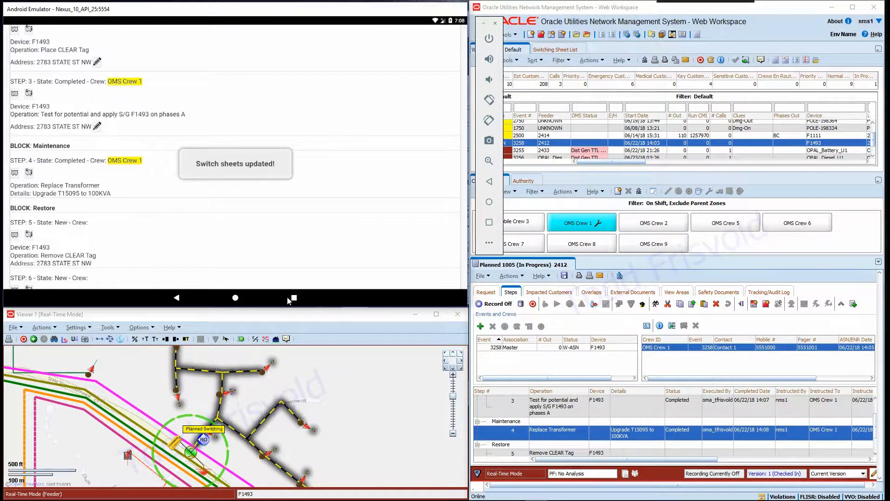
- Instruct Restore steps 5 to 7 of sheet 1005 to OMS Crew 1, reviewing the Look Ahead pickup counts before closing it
click(628, 447)
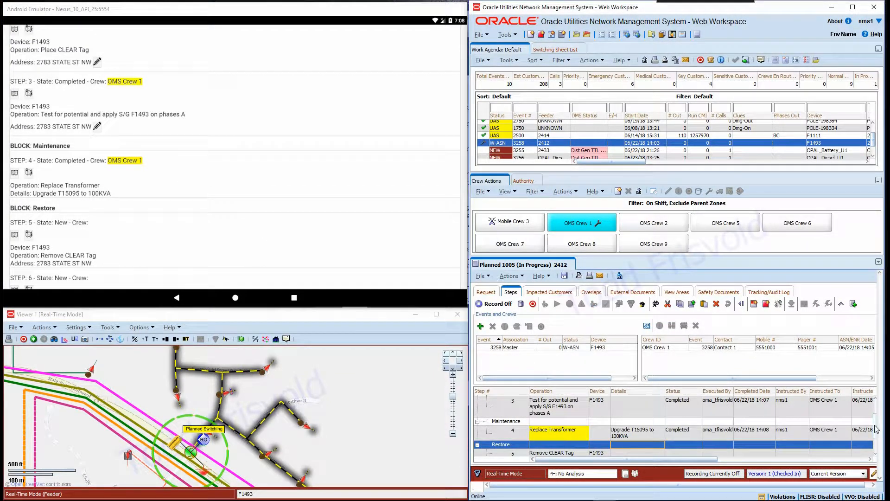
scroll(875, 429, down, 2)
click(639, 422)
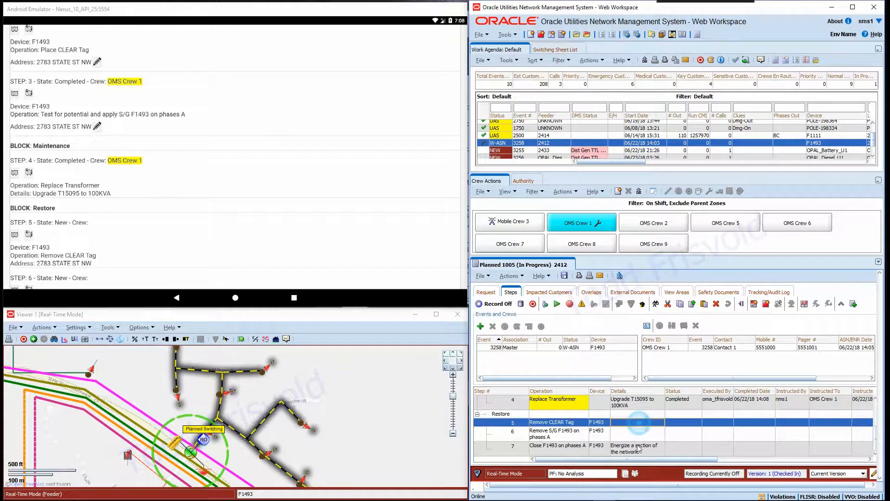
shift+click(642, 449)
click(710, 349)
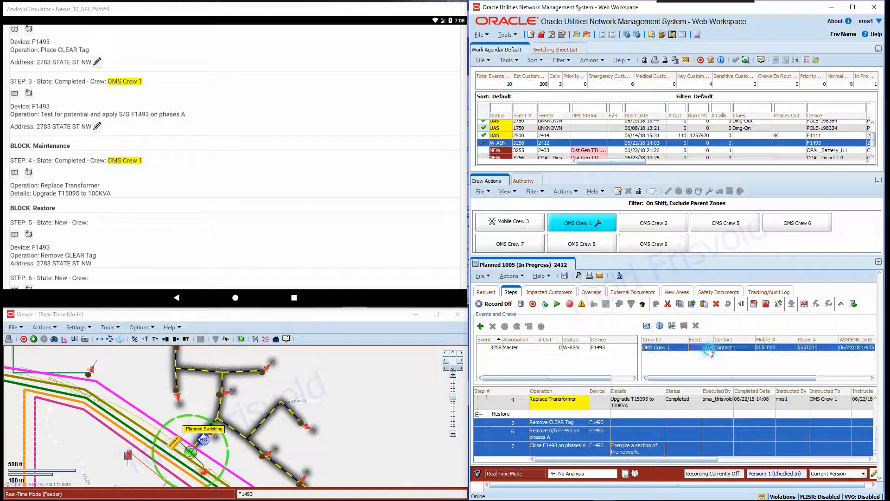
click(544, 303)
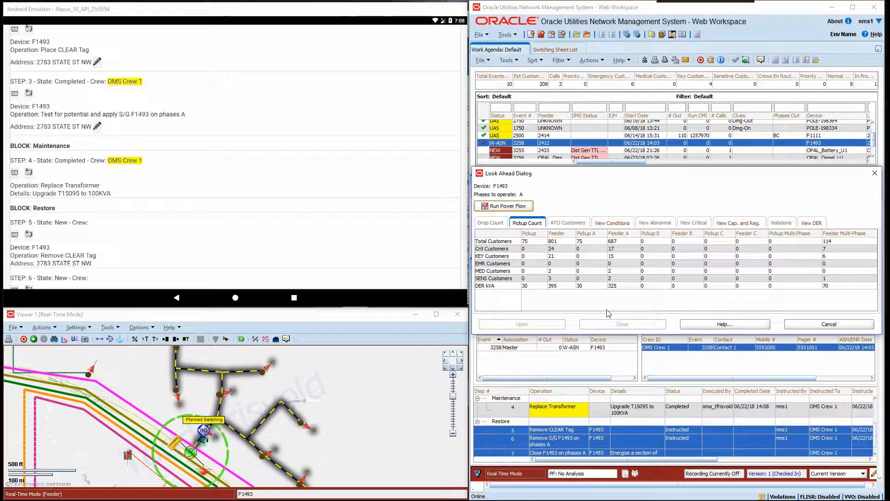
click(612, 223)
click(603, 325)
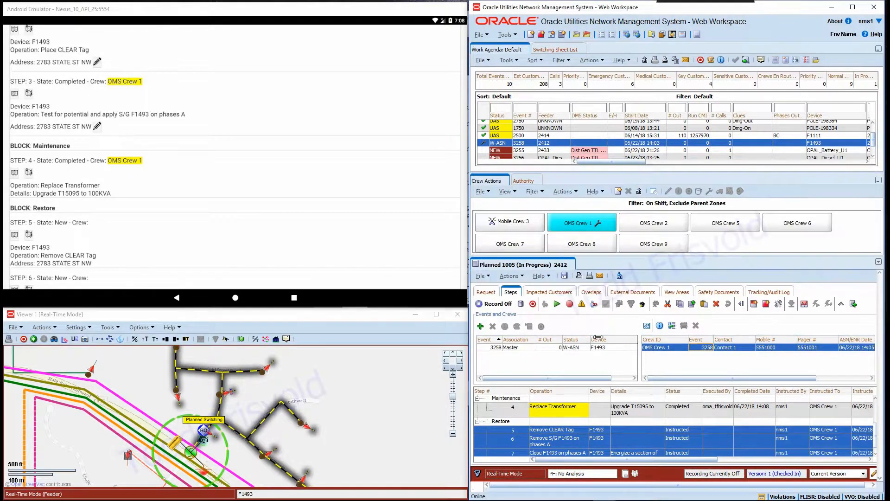
click(715, 422)
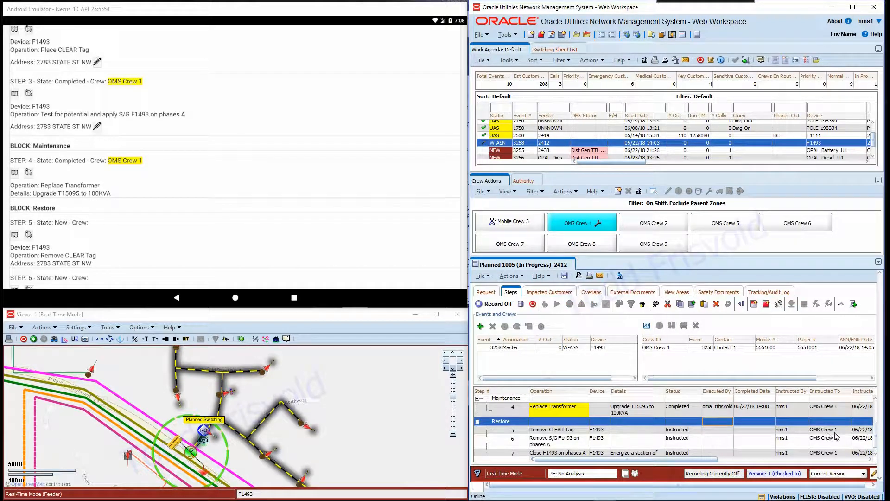
- Complete Restore steps 5, 6 and 7 from the mobile app, saving each step's completion information
drag(176, 239, 187, 115)
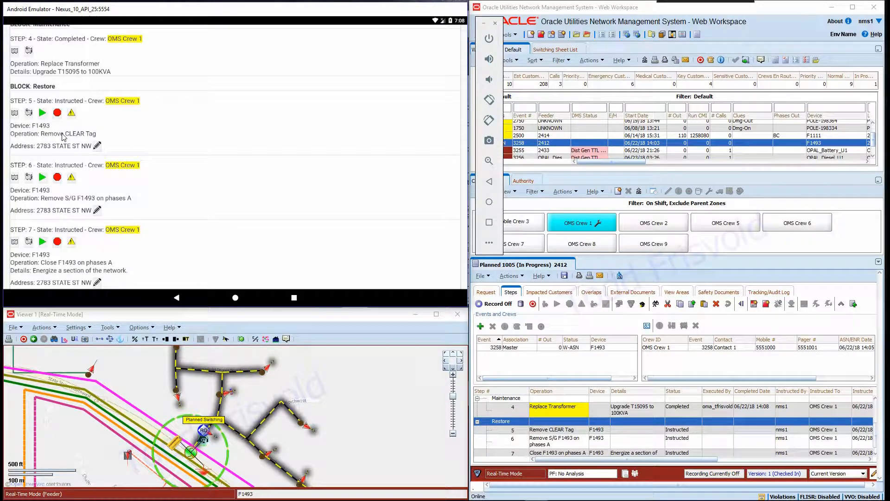
click(42, 113)
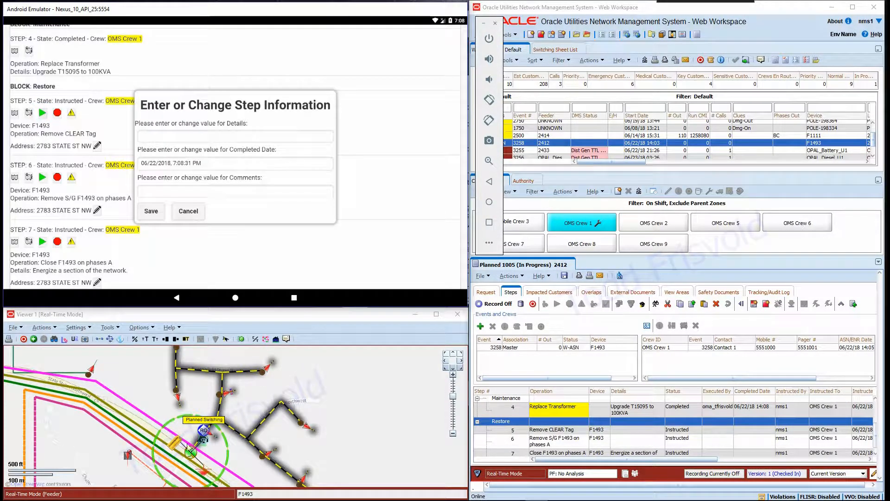
click(150, 211)
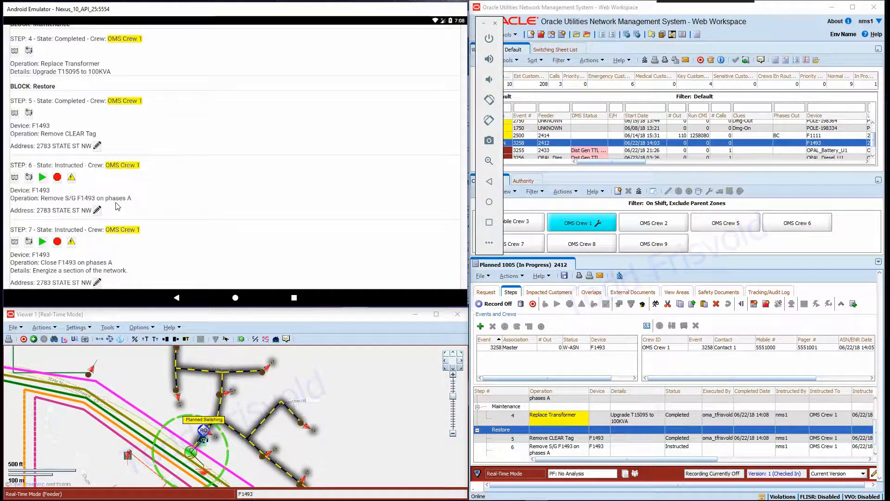
click(42, 177)
click(151, 211)
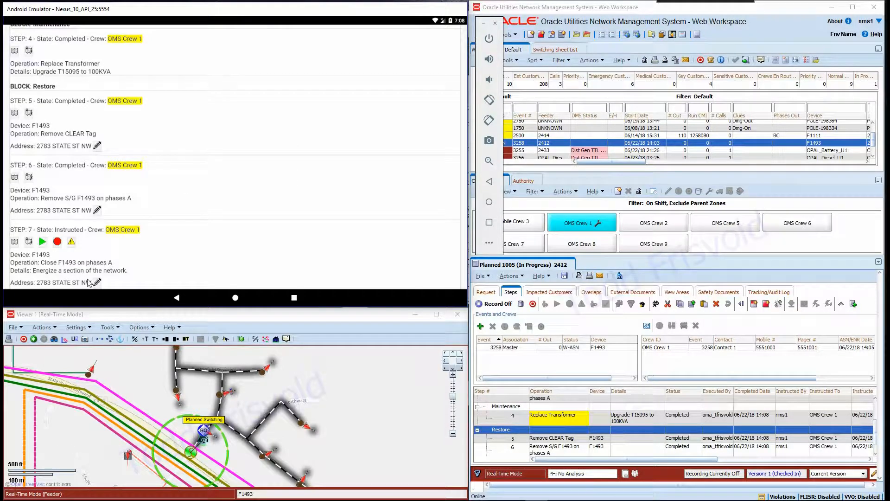
click(43, 241)
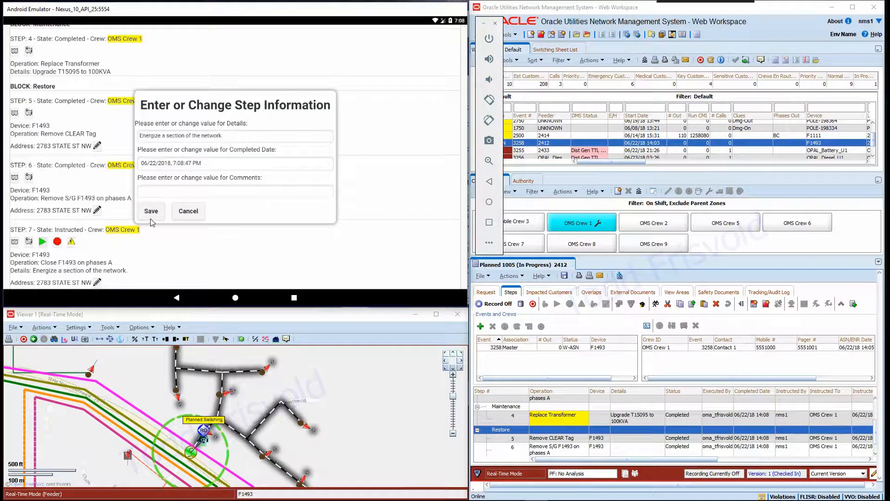
click(151, 211)
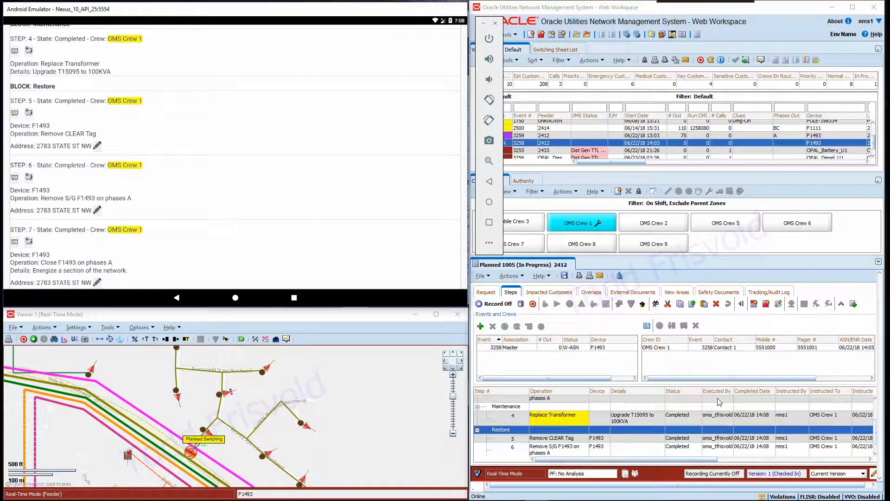
- Mark switching sheet 1005 as Complete from its Tracking/Audit Log, confirming the finish date
click(770, 293)
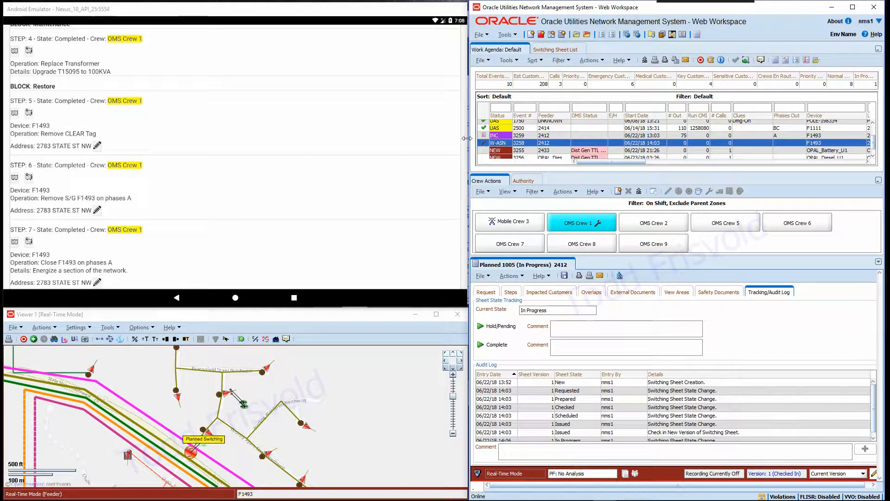
click(252, 139)
drag(249, 135, 221, 311)
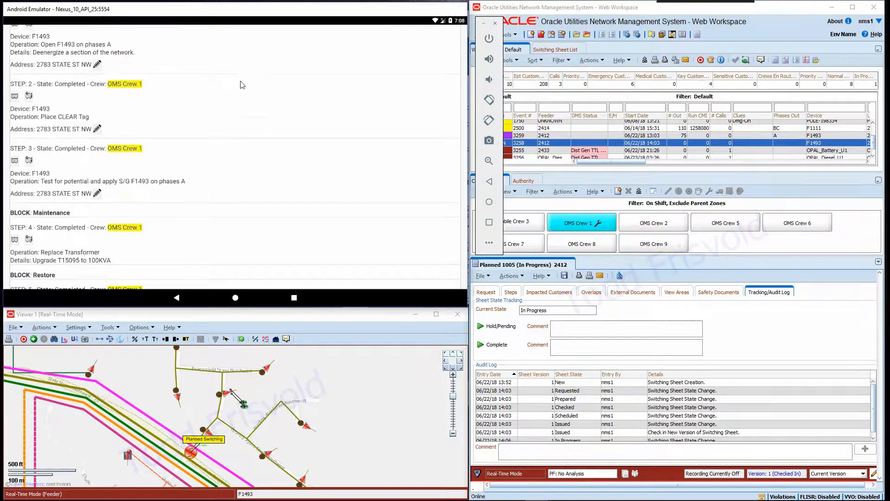
drag(241, 82, 205, 294)
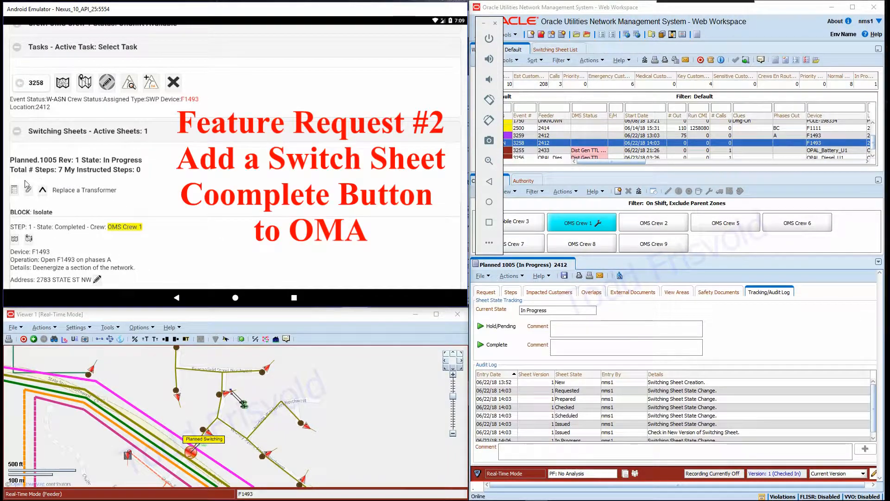
click(500, 346)
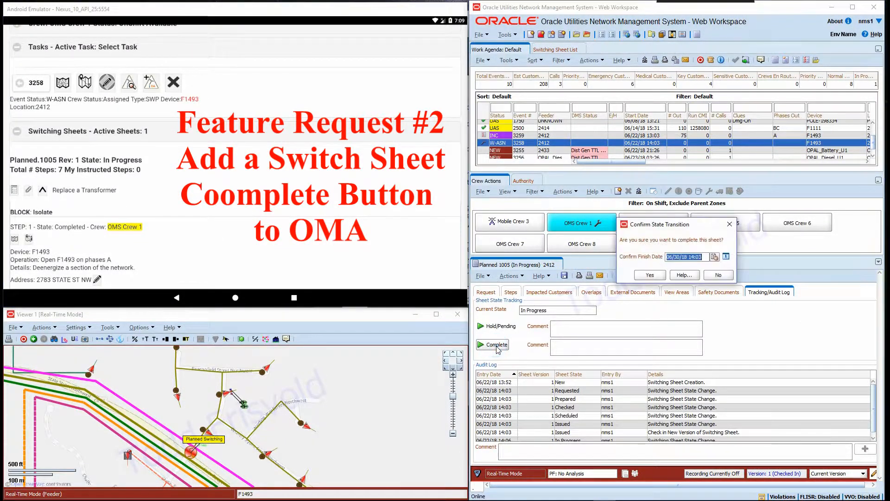
click(649, 275)
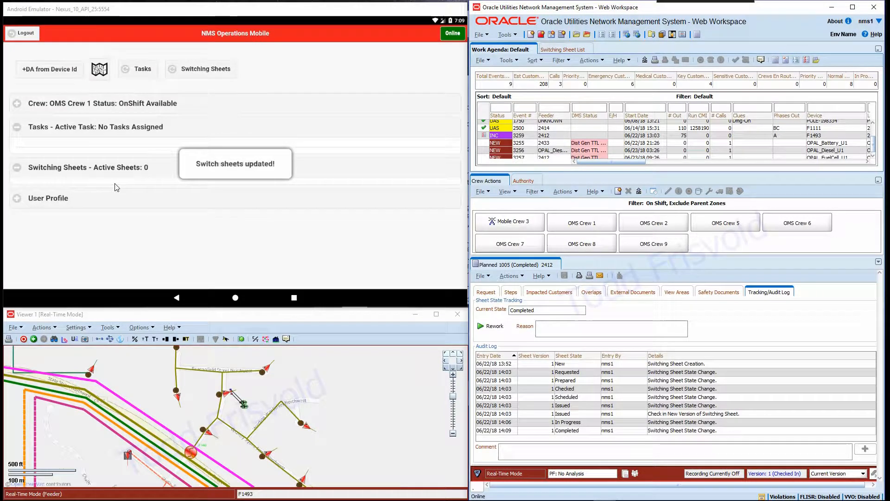
- Expand the mobile Tasks and Switching Sheets sections to check the crew's remaining active sheets
click(17, 127)
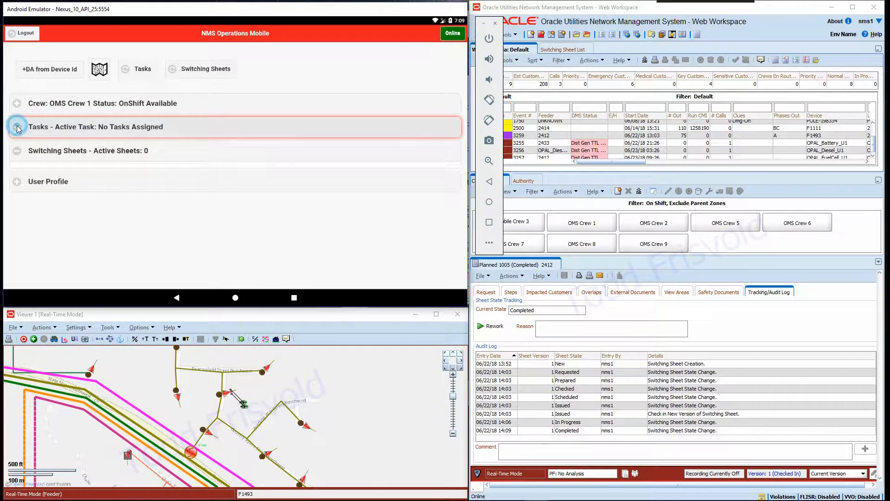
click(16, 168)
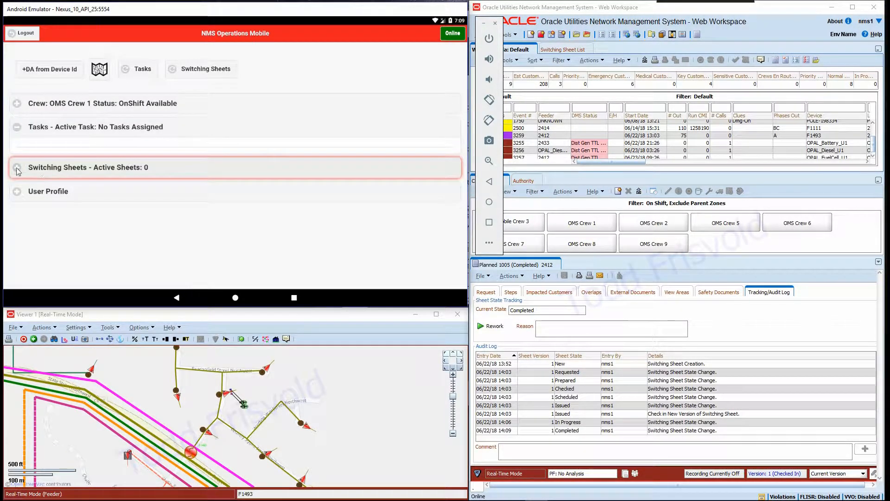